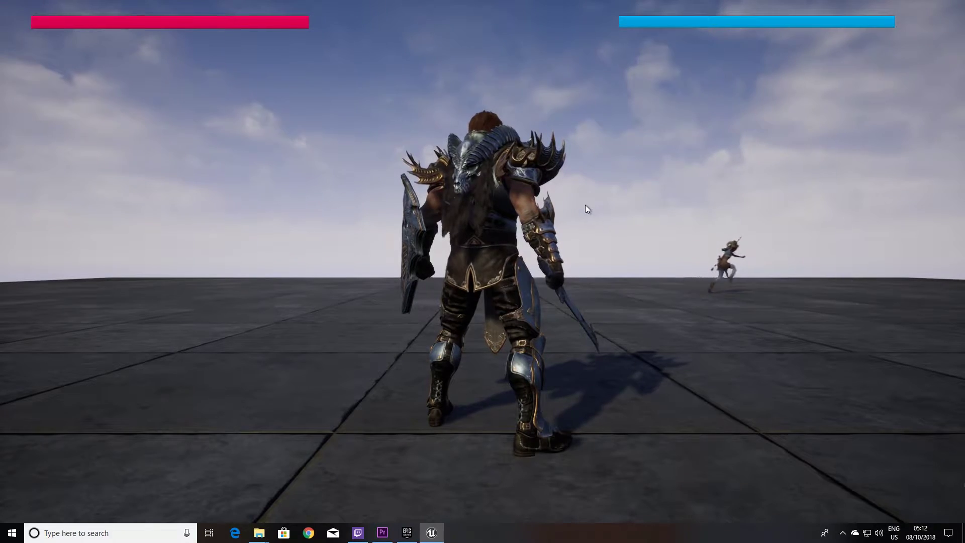
- Take control of the knight, run toward the Morigesh enemy and land two combo sword strikes
click(602, 227)
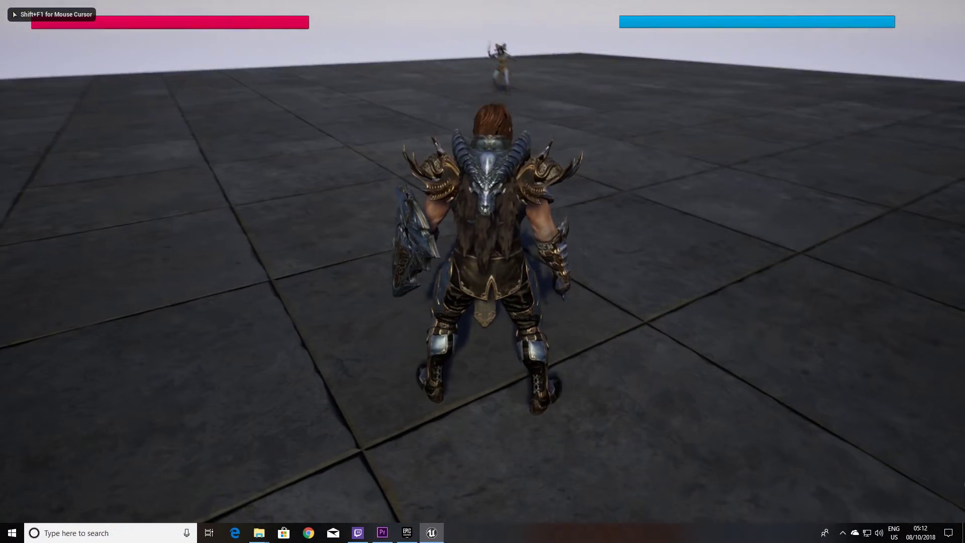
key(w)
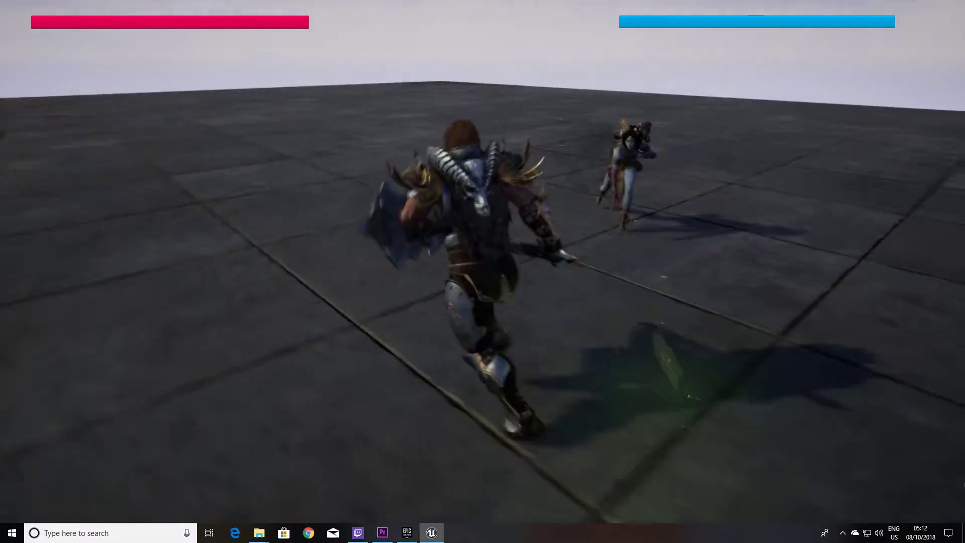
click(483, 271)
click(483, 271)
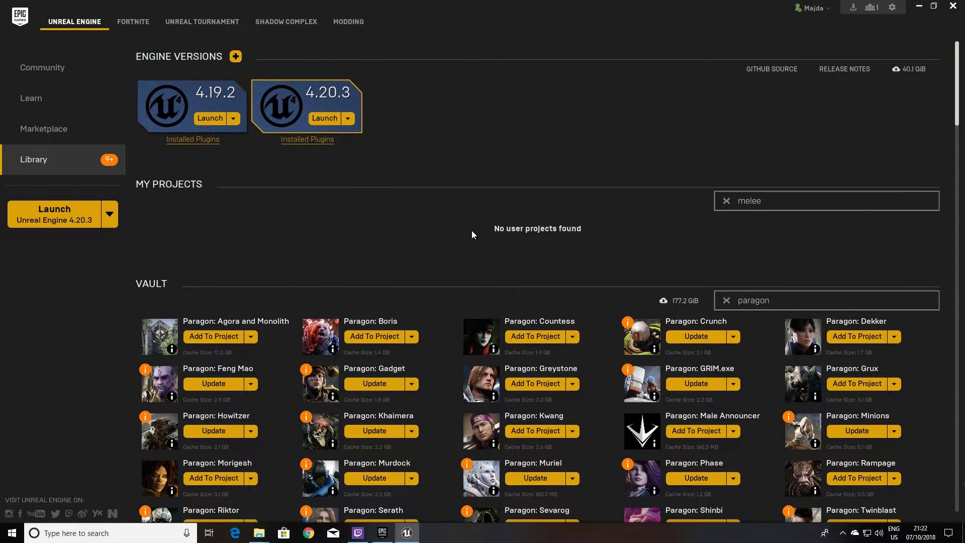
- Launch UE 4.20.3 and create a Third Person Blueprint project named MeleeCombatTut
click(323, 118)
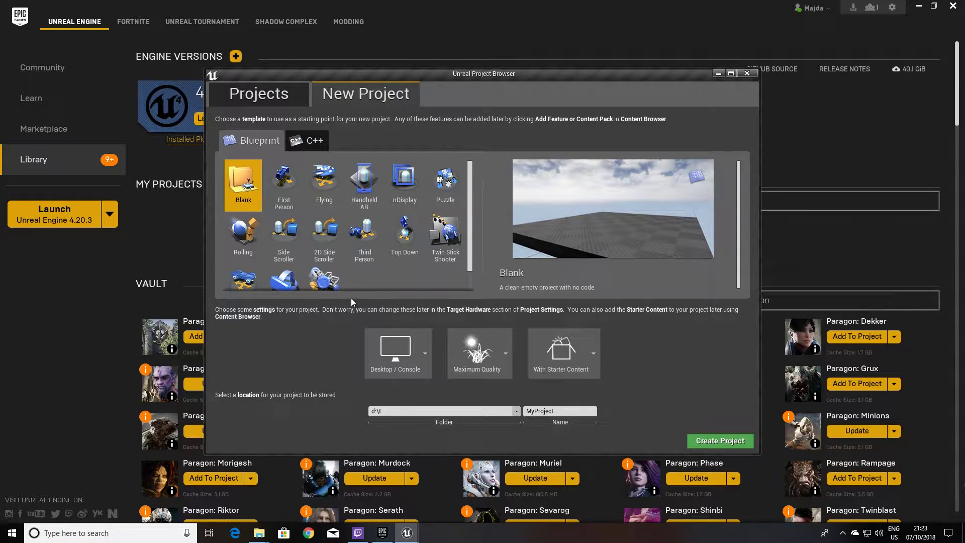
click(359, 235)
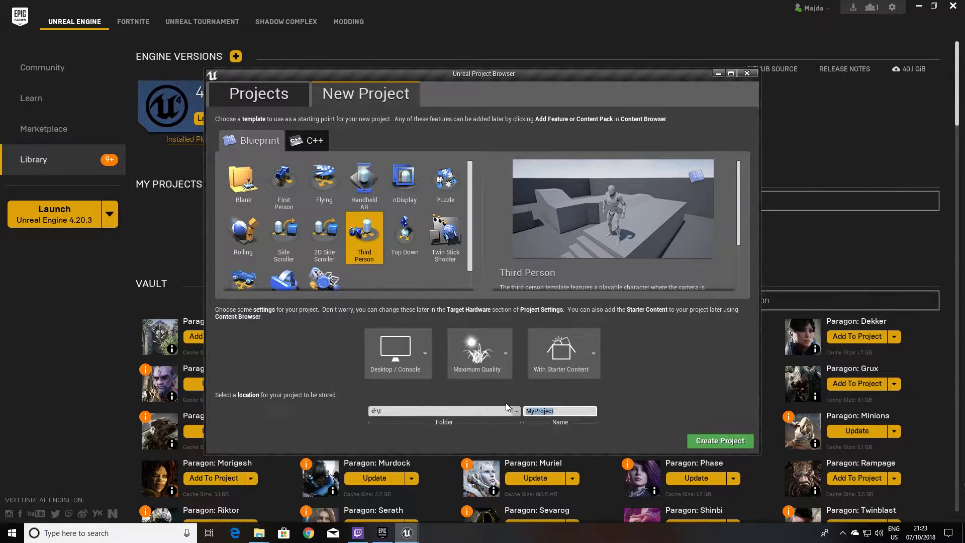
text(Co)
text(mbatT)
text(ut)
click(720, 445)
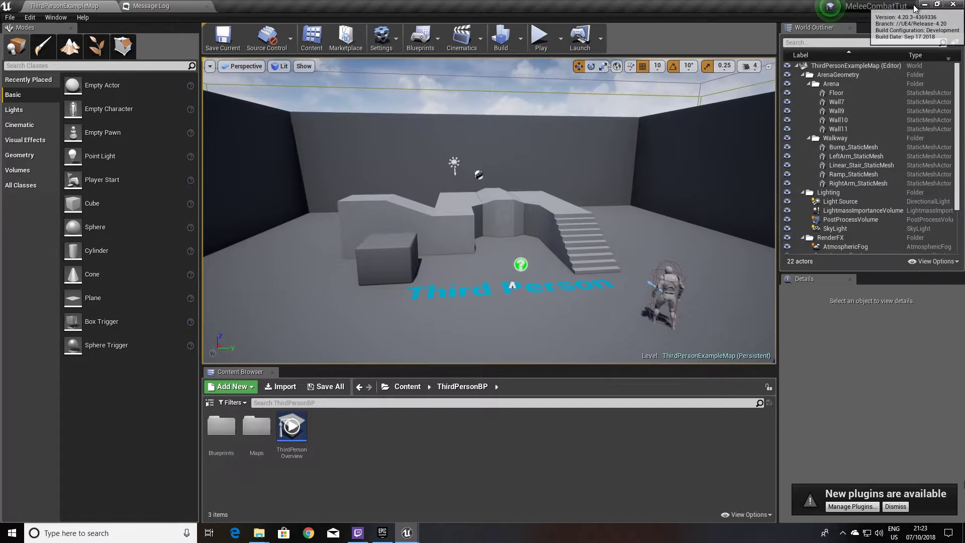
- Back in the launcher, add Paragon: Greystone to the MeleeCombatTut project
key(alt+Tab)
scroll(527, 324, down, 1)
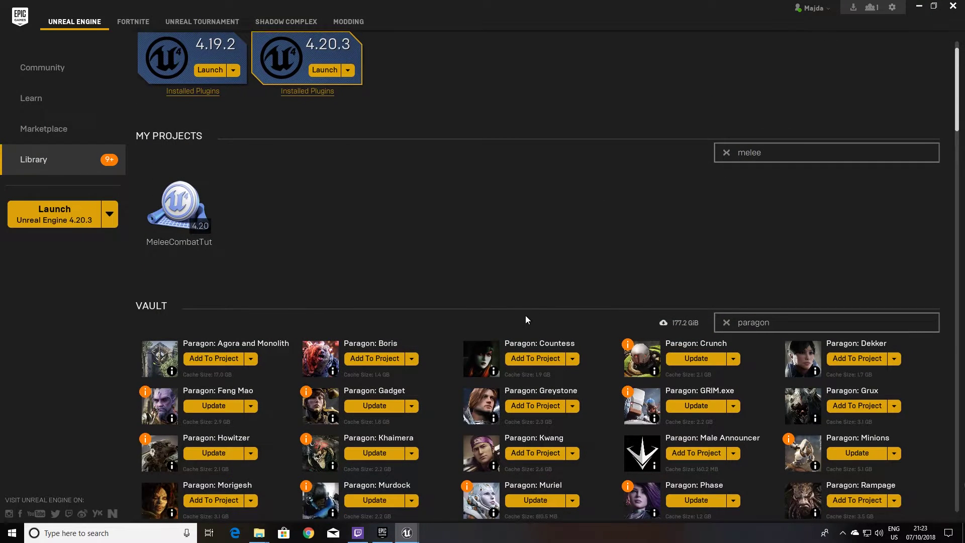
scroll(528, 322, down, 1)
scroll(532, 319, down, 2)
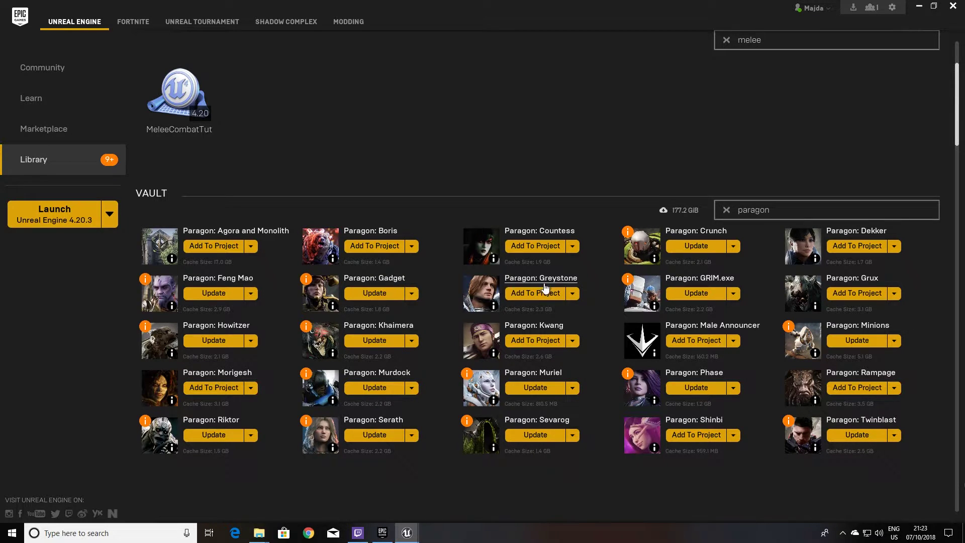
click(526, 297)
click(378, 200)
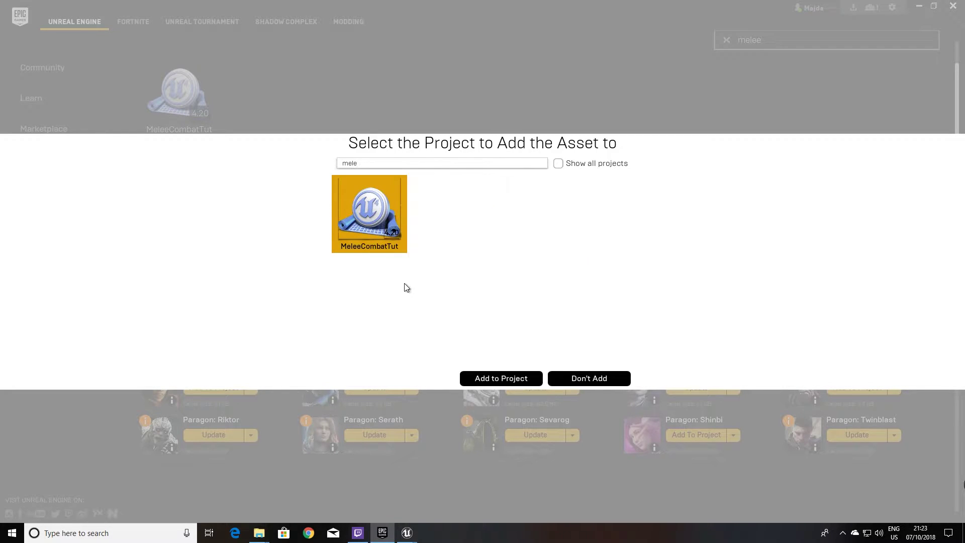
click(497, 379)
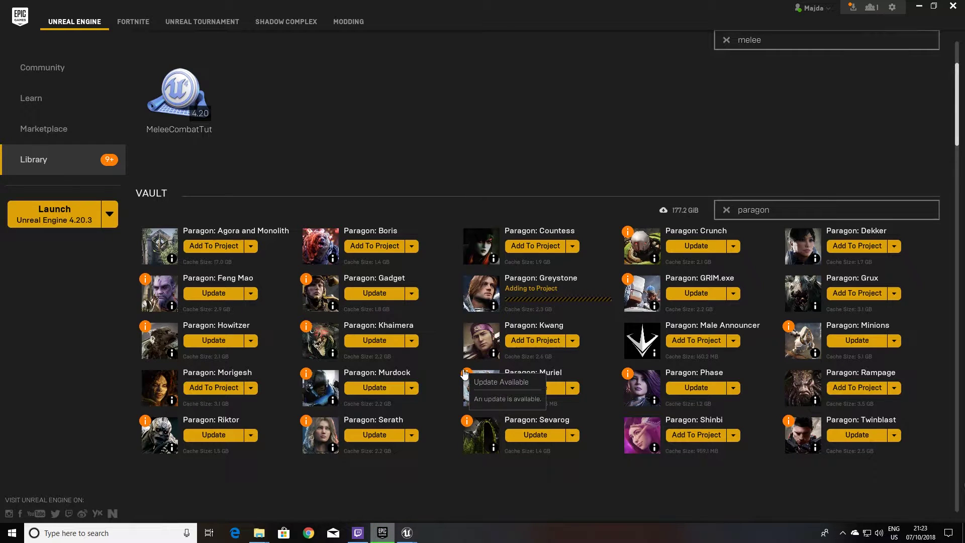
- Add Paragon: Morigesh to MeleeCombatTut as well and return to the editor
click(214, 389)
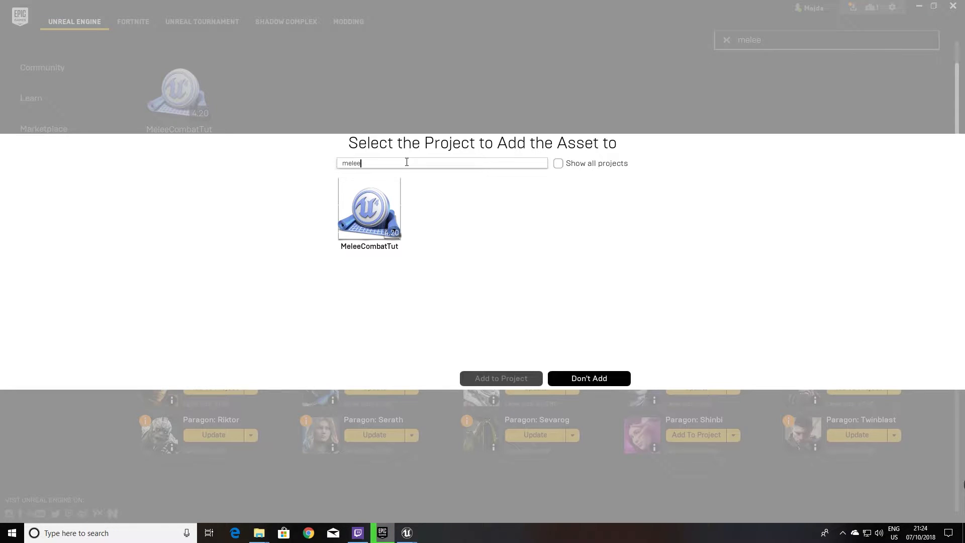
click(376, 216)
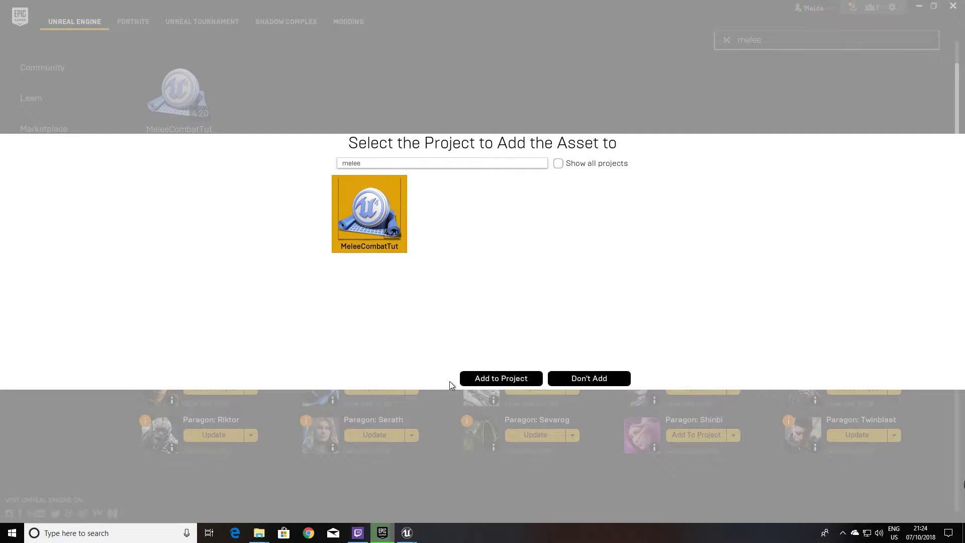
click(494, 377)
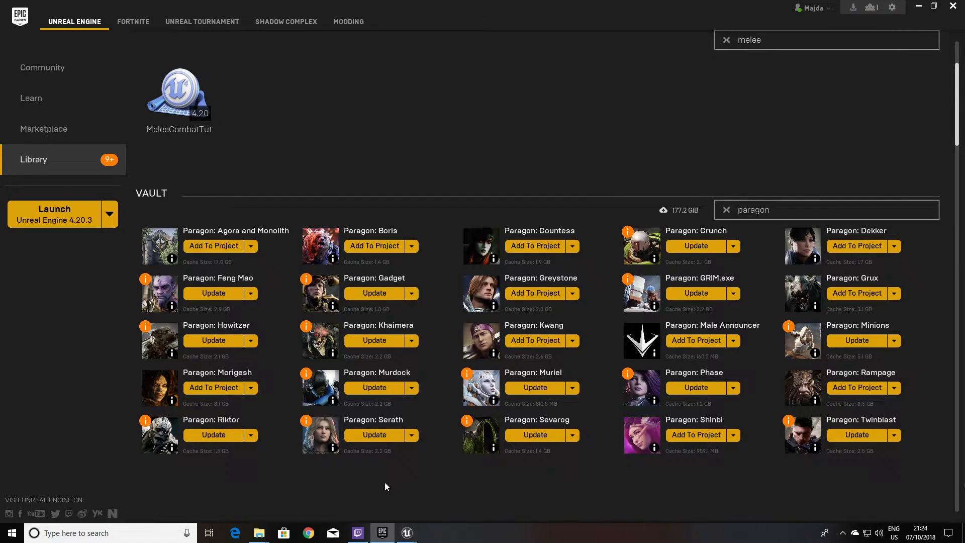
mouse_move(407, 533)
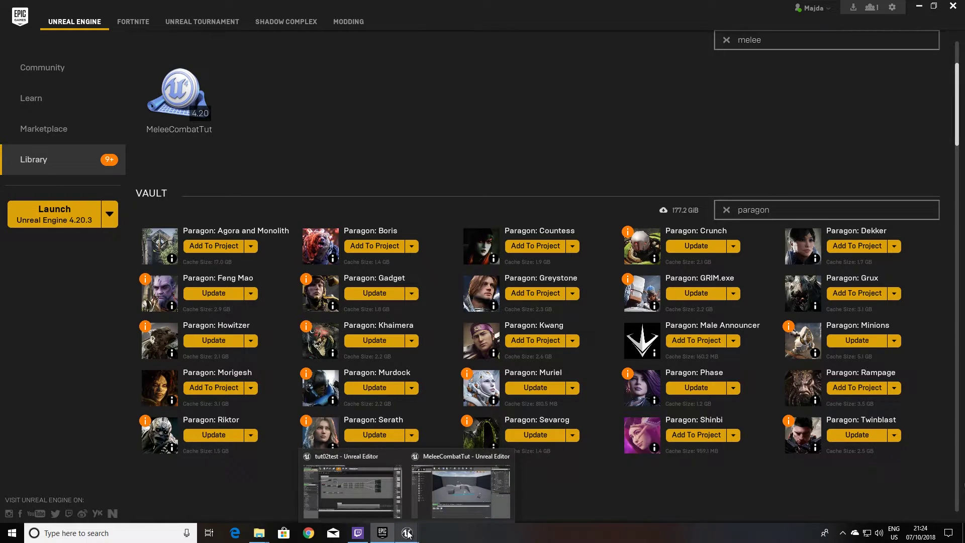
click(457, 483)
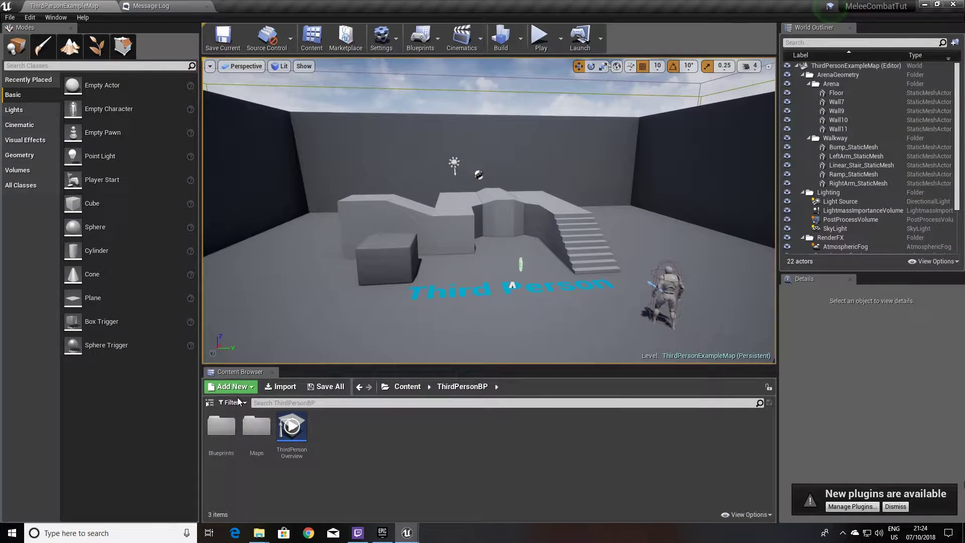
- Locate AnimationTestMap in the ParagonGreystone content and load the level
click(210, 403)
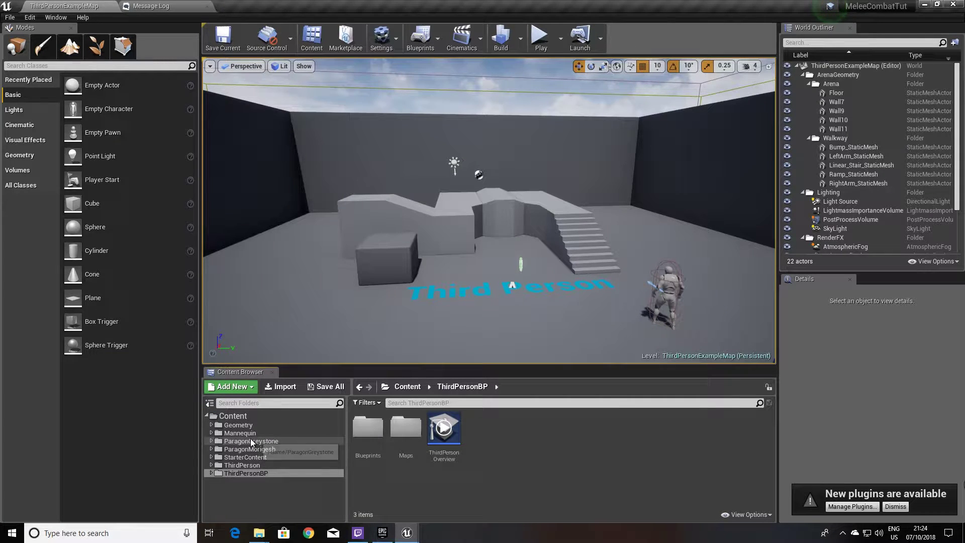
click(257, 444)
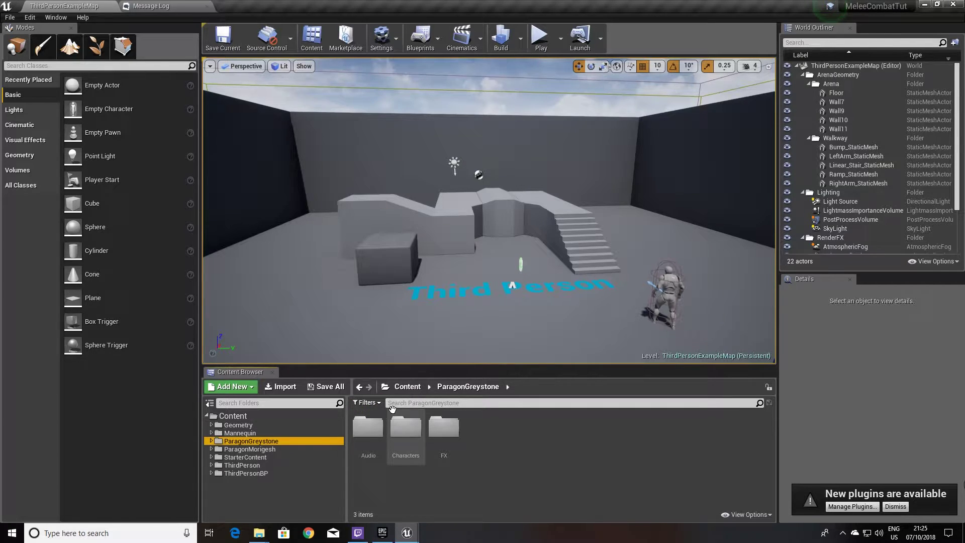
text(Map)
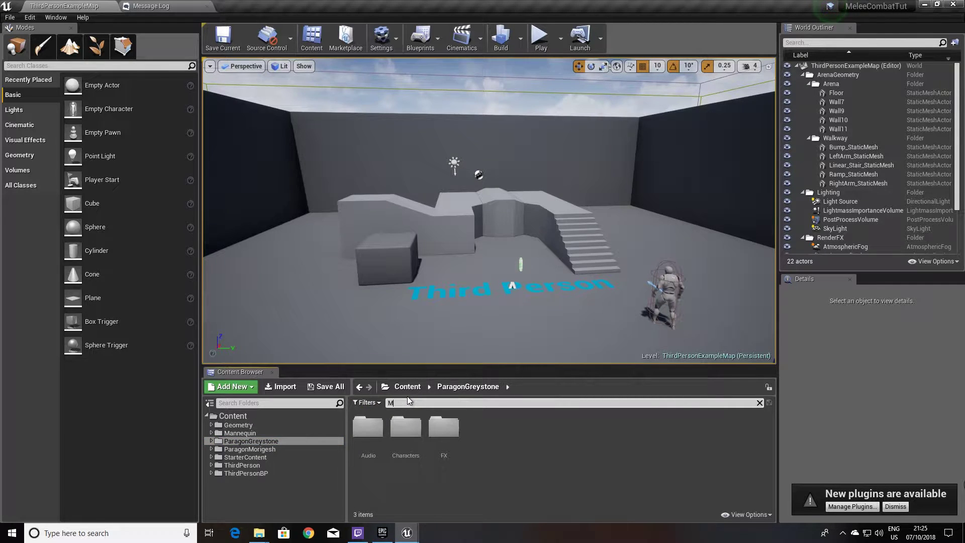
click(365, 491)
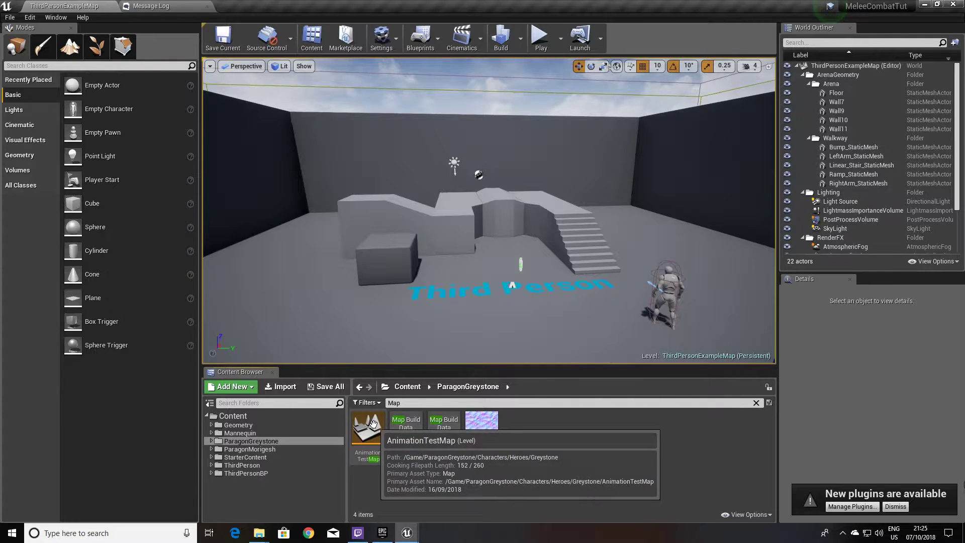
double_click(372, 431)
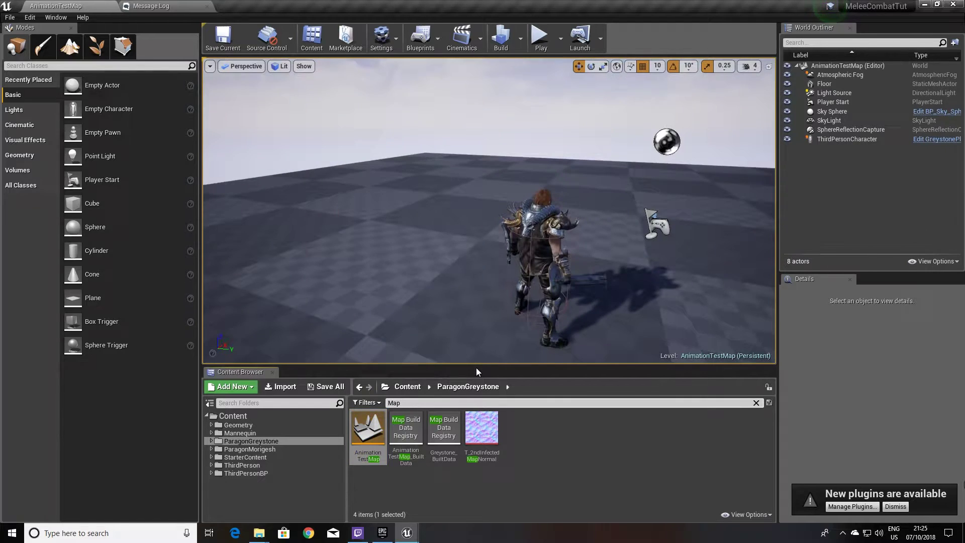
- Pull the camera back and enlarge the level view around the Greystone character
drag(590, 295, 550, 339)
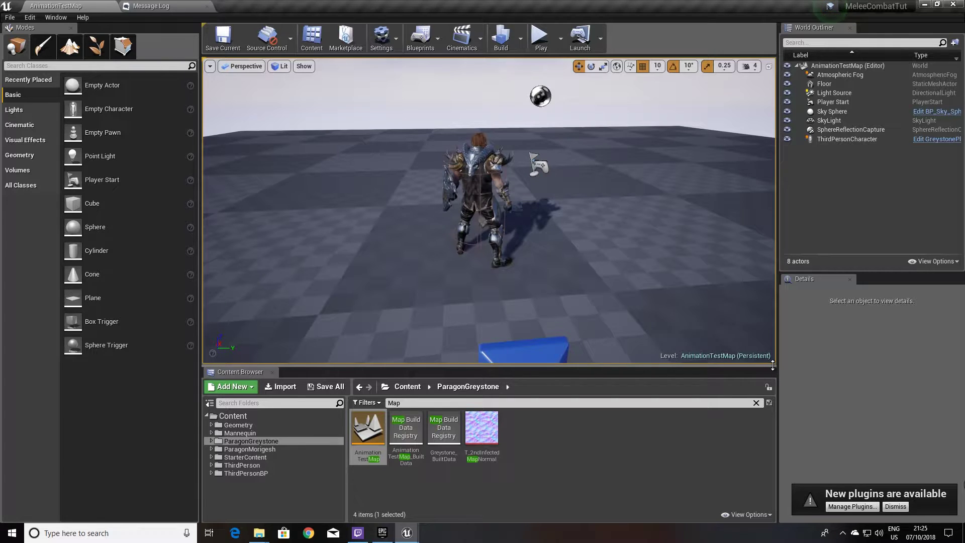
mouse_move(773, 365)
mouse_down()
mouse_move(776, 429)
mouse_move(841, 401)
mouse_up()
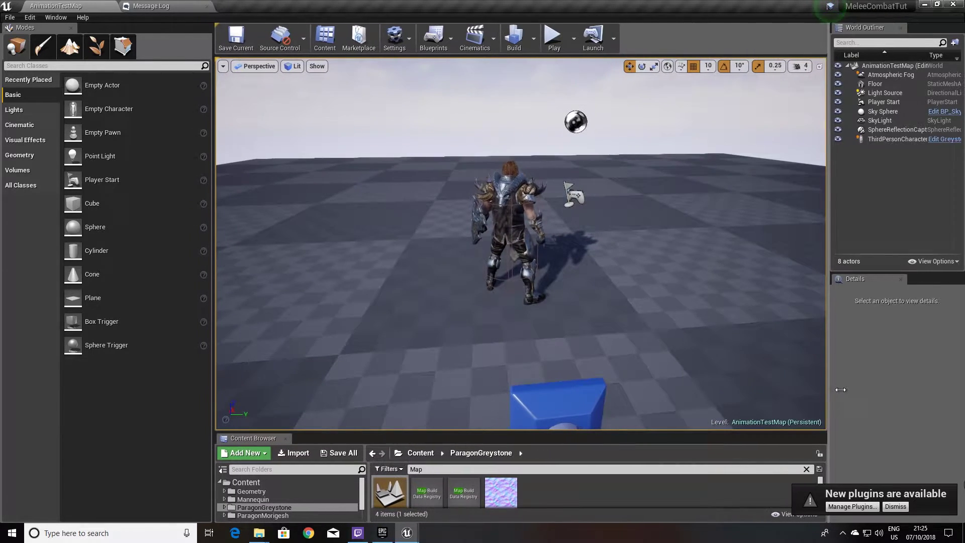
mouse_move(200, 278)
mouse_down()
mouse_move(215, 278)
mouse_move(156, 275)
mouse_up()
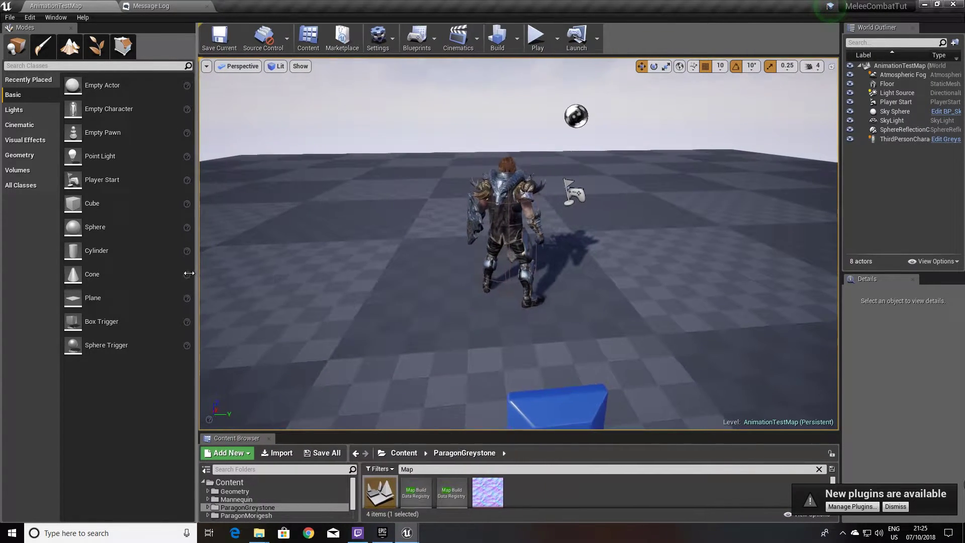
right_drag(519, 136, 520, 134)
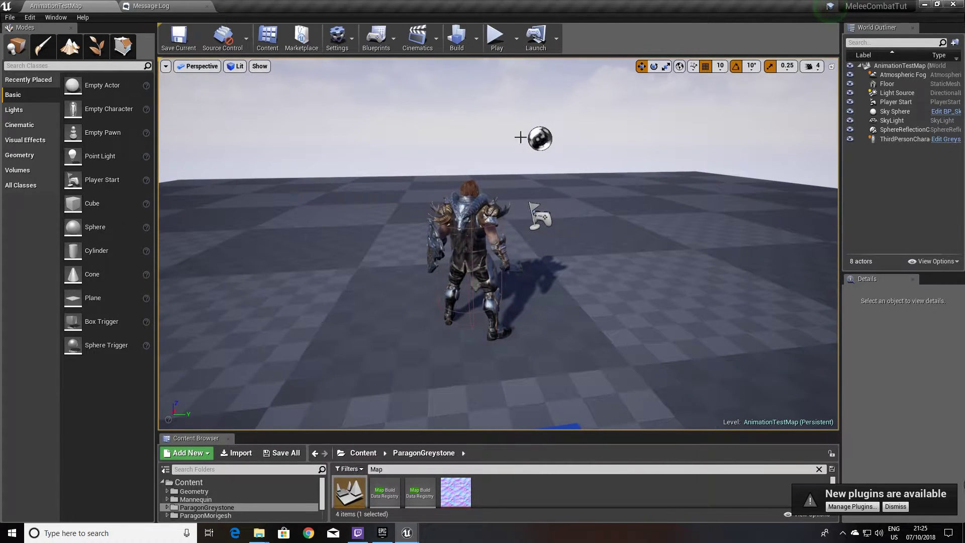
- Play the level, run Greystone around to test its animations, then end the session
click(495, 39)
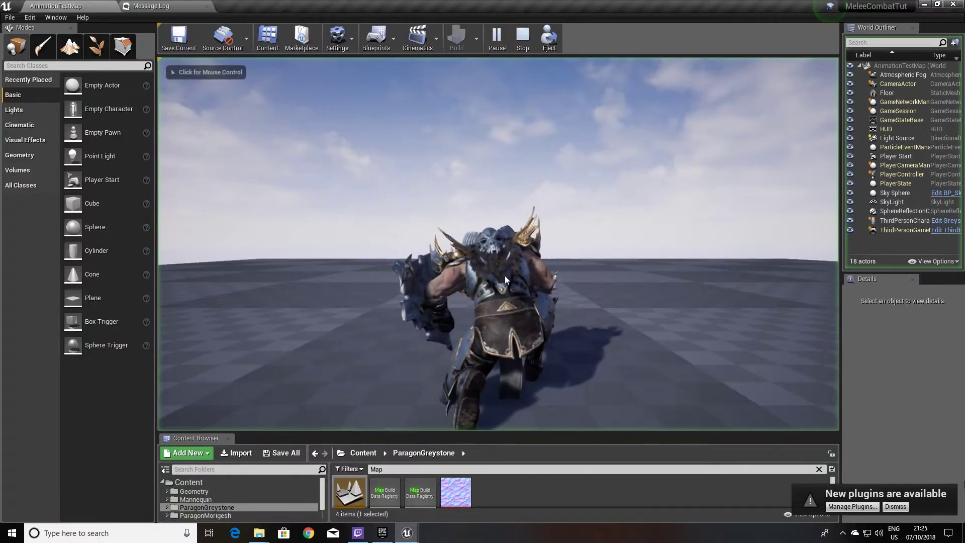
key(a)
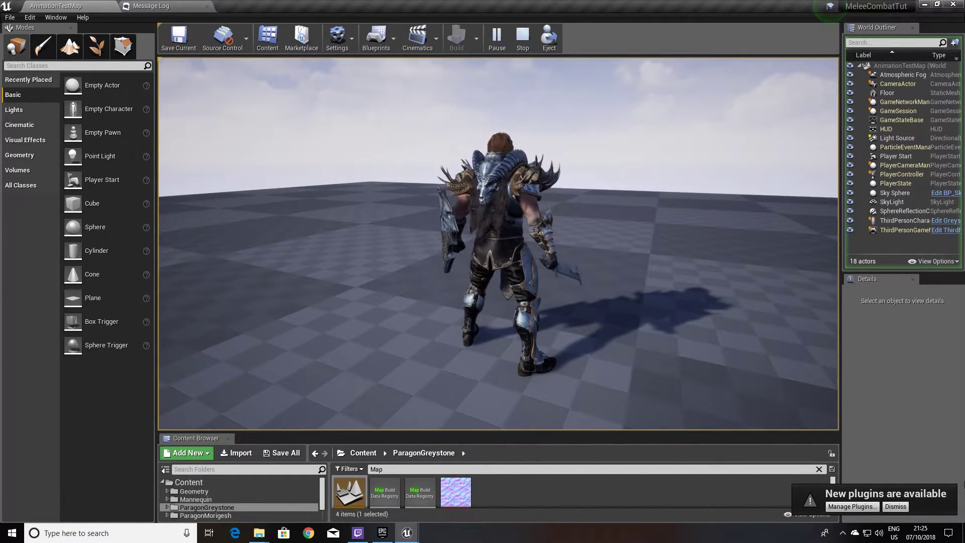
key(Escape)
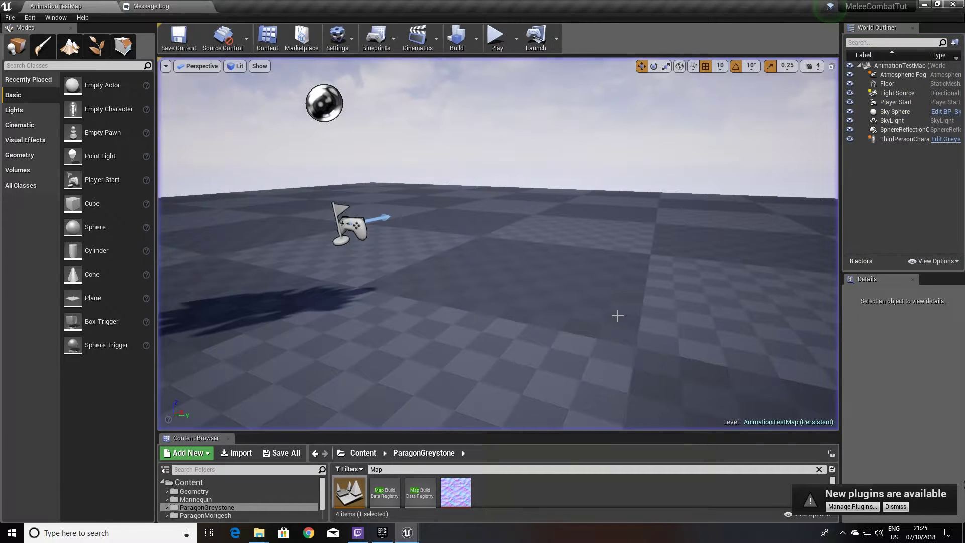
- Browse to ParagonGreystone > Characters > Heroes > Greystone and load the GreystonePlayerCharacter blueprint
drag(566, 432, 559, 317)
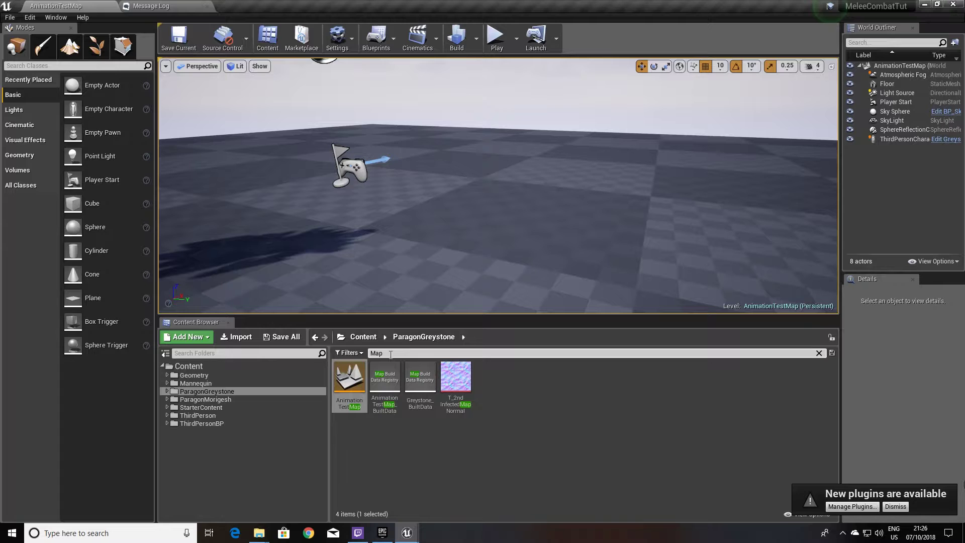
key(BackSpace)
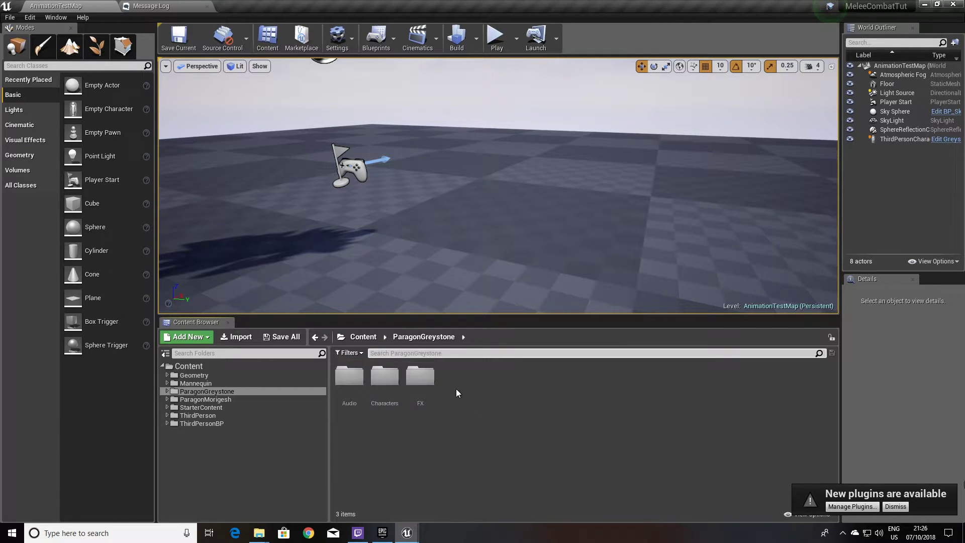
double_click(384, 376)
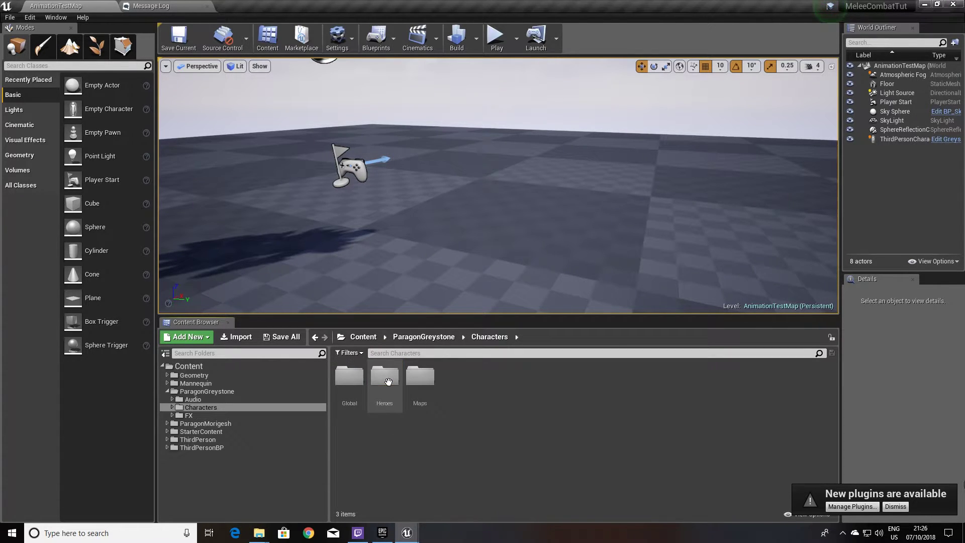
double_click(385, 376)
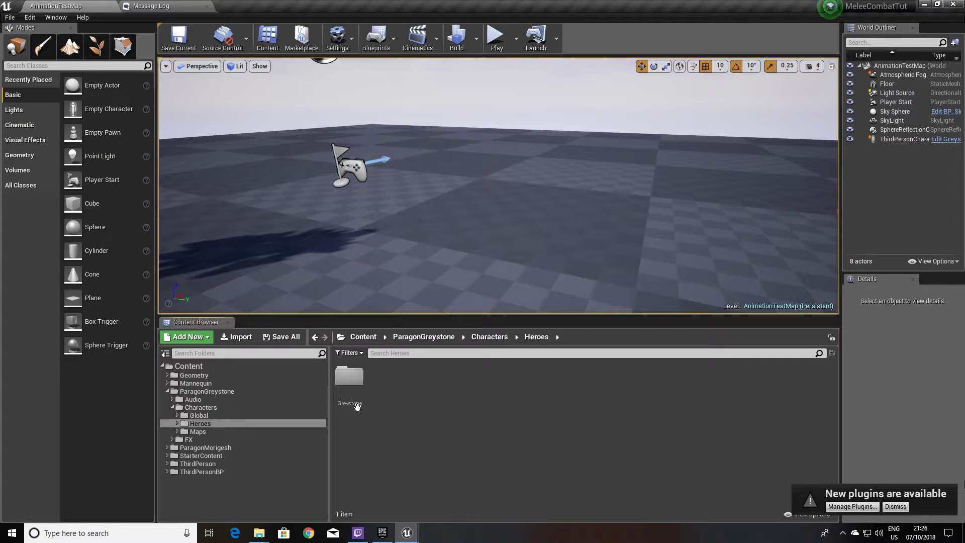
double_click(349, 375)
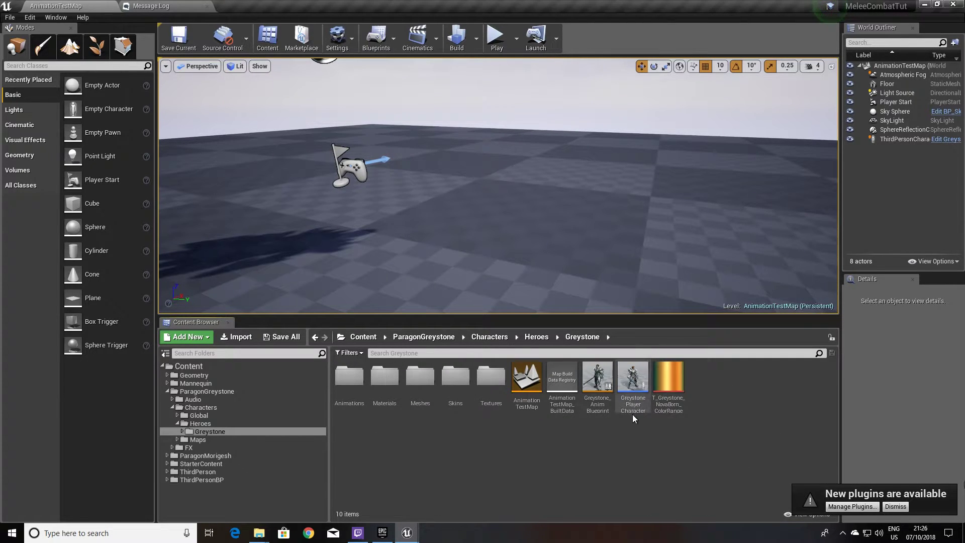
double_click(633, 372)
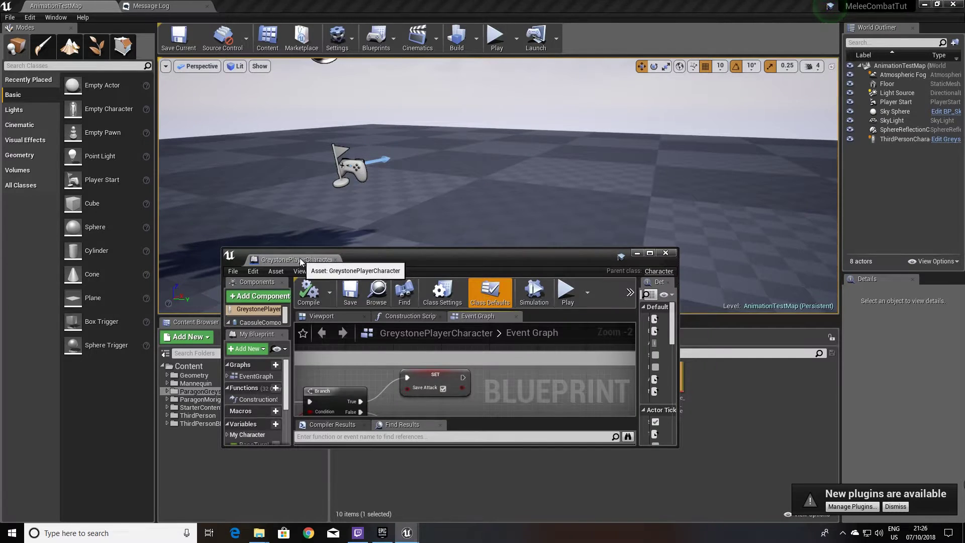
- Pan around the Event Graph to review the Combo System Setup and input comment blocks
mouse_move(338, 260)
mouse_down()
mouse_move(251, 47)
mouse_move(252, 9)
mouse_up()
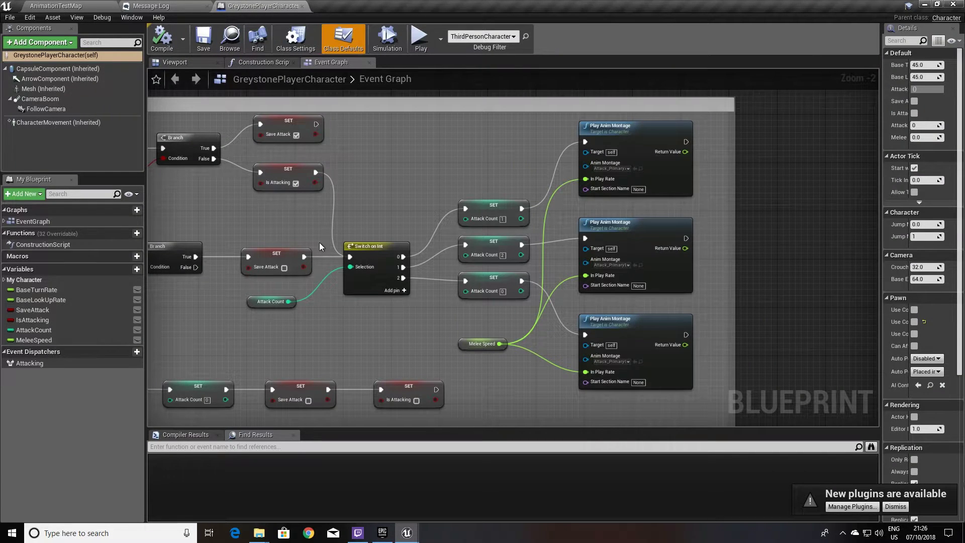
scroll(348, 189, down, 2)
right_drag(263, 197, 254, 161)
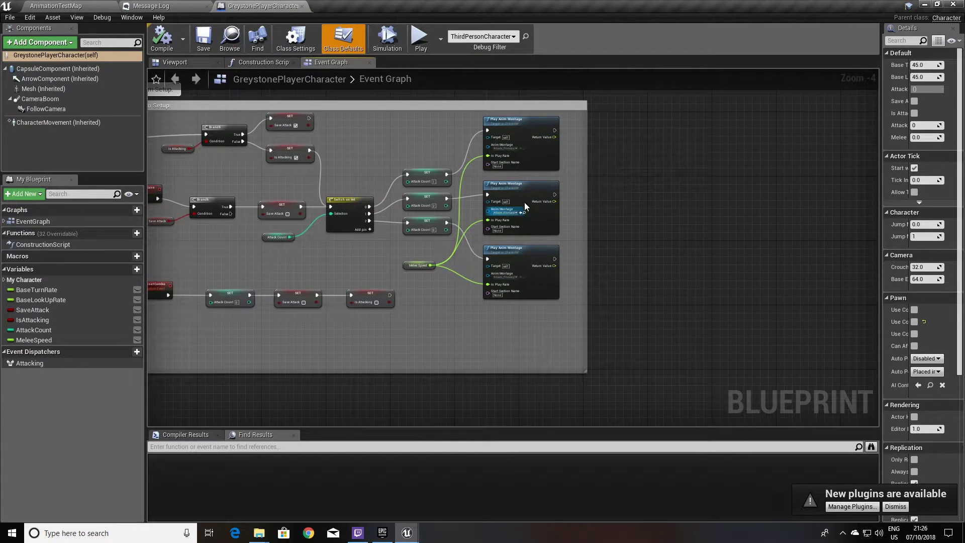
scroll(480, 172, up, 2)
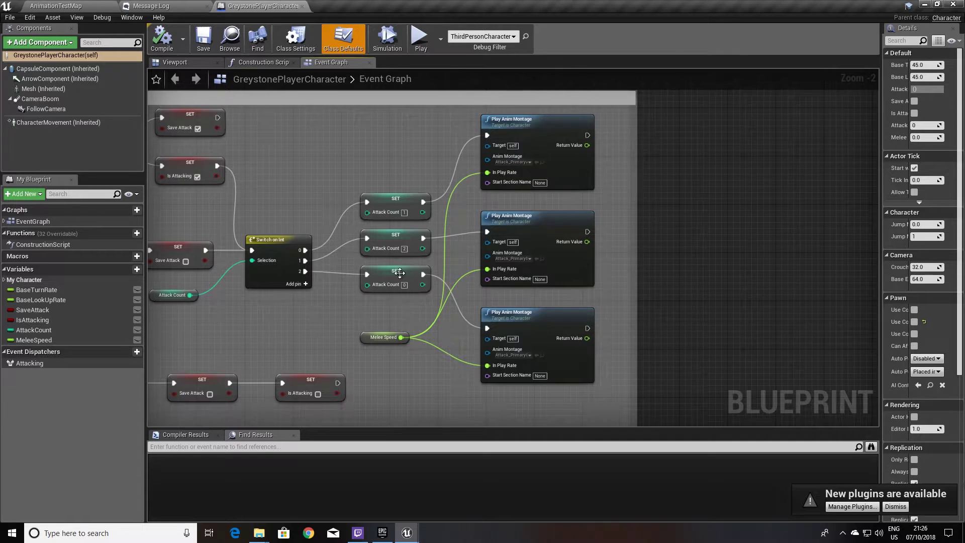
scroll(399, 273, down, 1)
scroll(398, 268, down, 1)
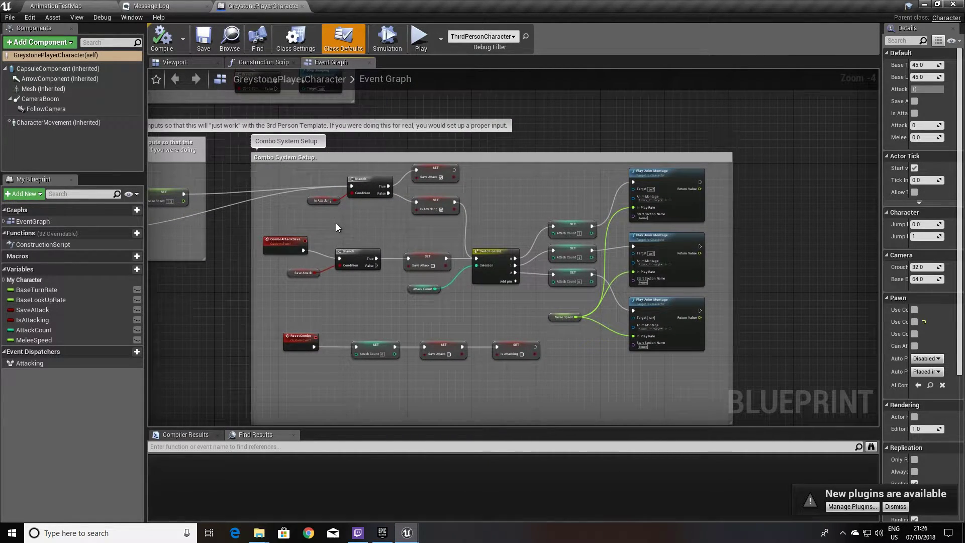
right_drag(335, 224, 410, 221)
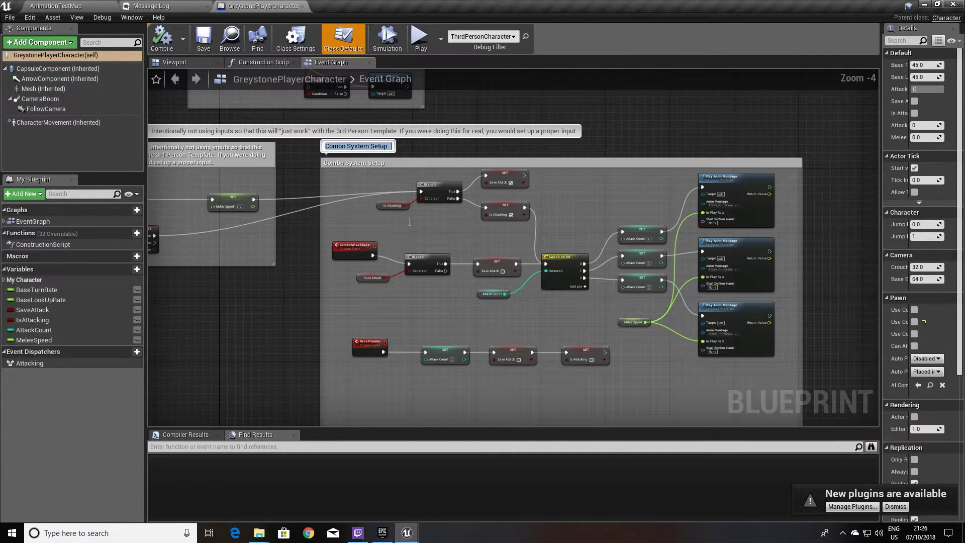
scroll(438, 238, down, 1)
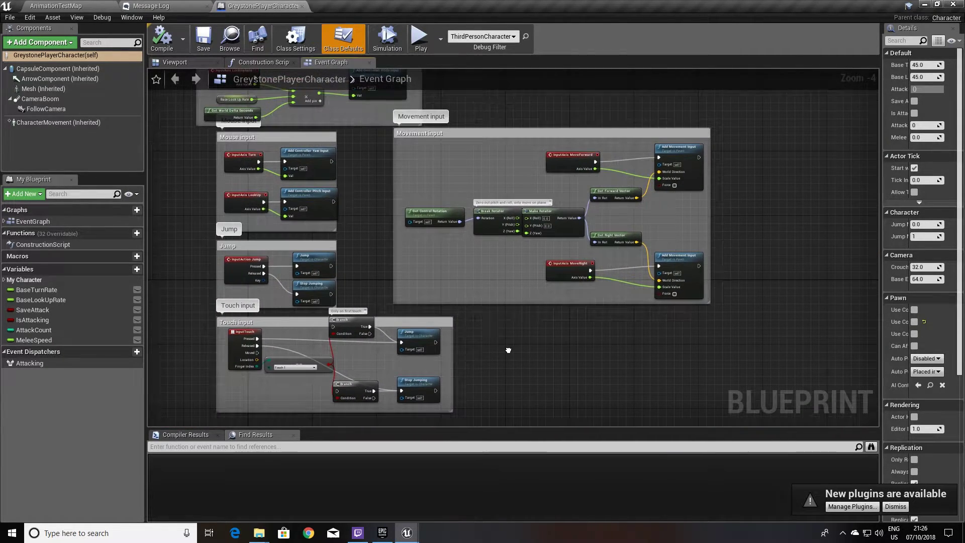
right_drag(442, 148, 506, 312)
scroll(482, 139, up, 1)
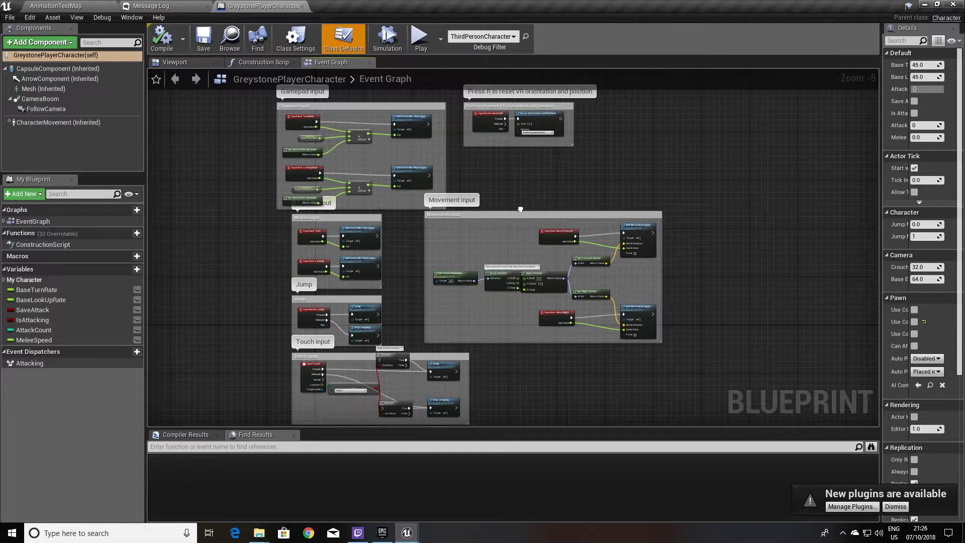
scroll(331, 161, up, 2)
right_drag(436, 288, 443, 129)
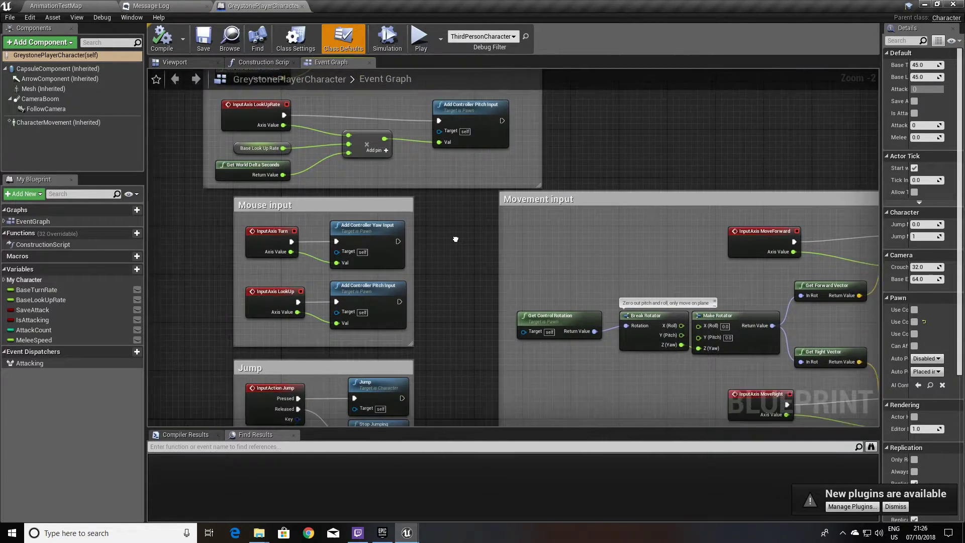
scroll(494, 244, down, 1)
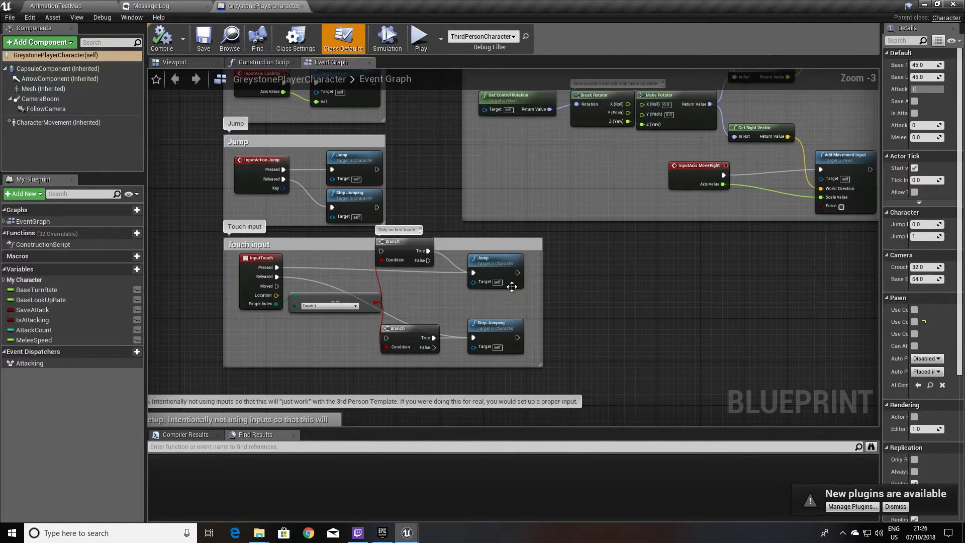
right_drag(506, 272, 450, 135)
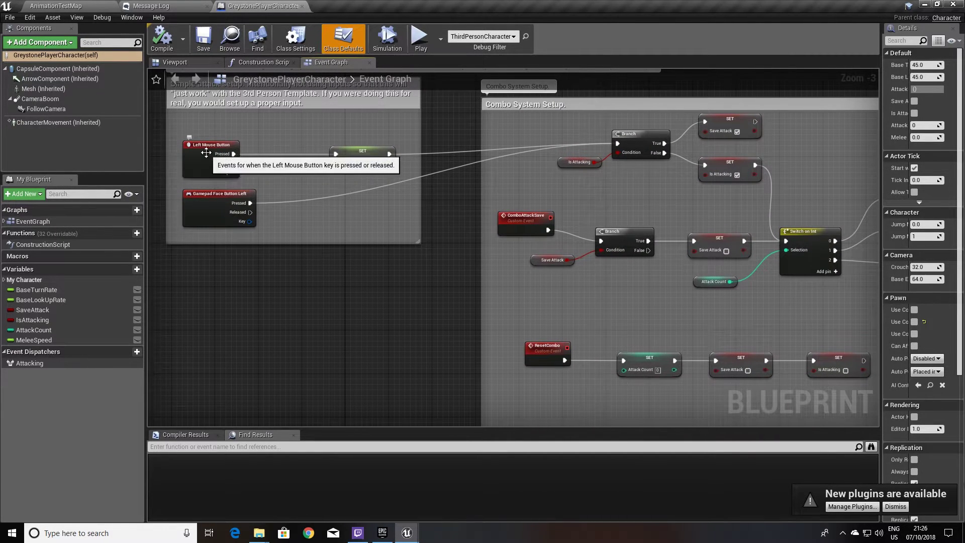
right_drag(523, 222, 321, 207)
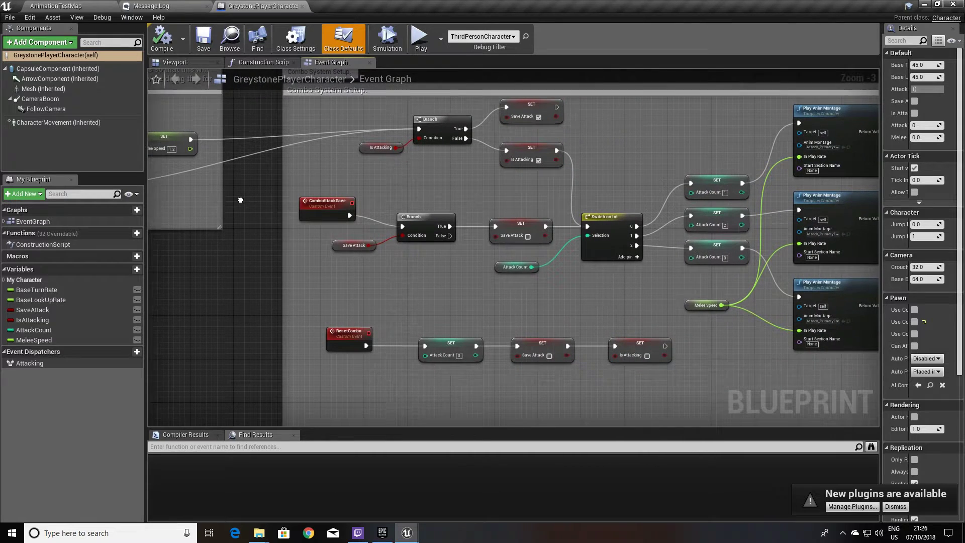
- Select the ComboAttackSave and ResetCombo events and nudge each slightly into place
click(321, 207)
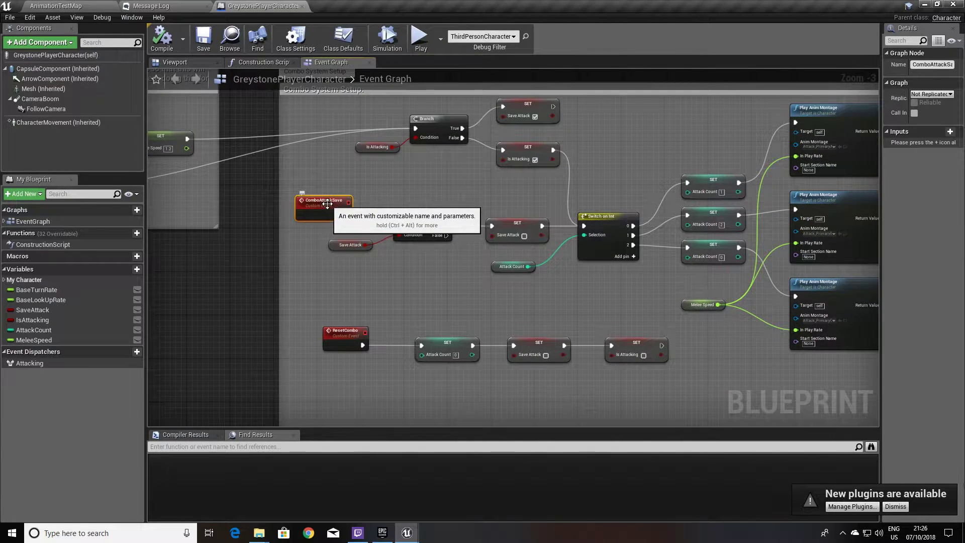
click(340, 341)
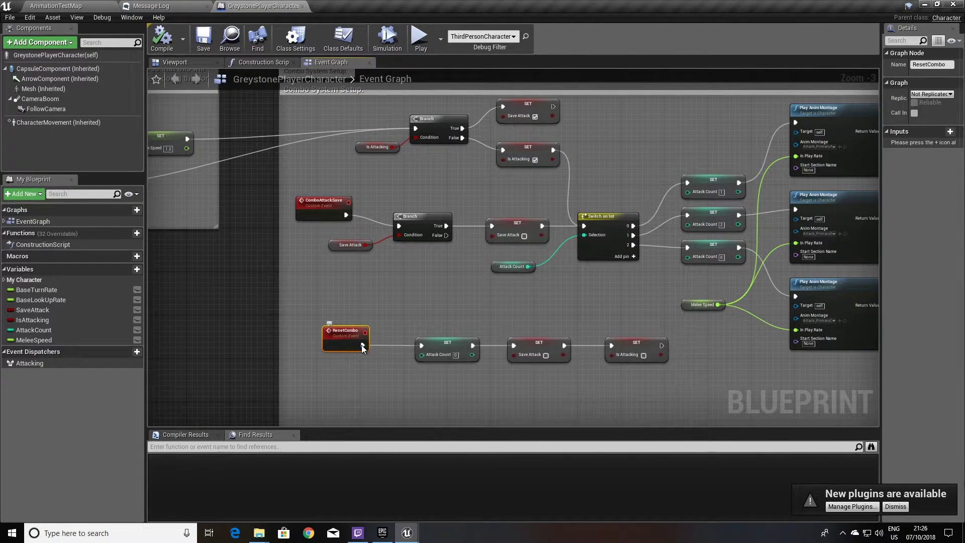
right_drag(460, 291, 400, 294)
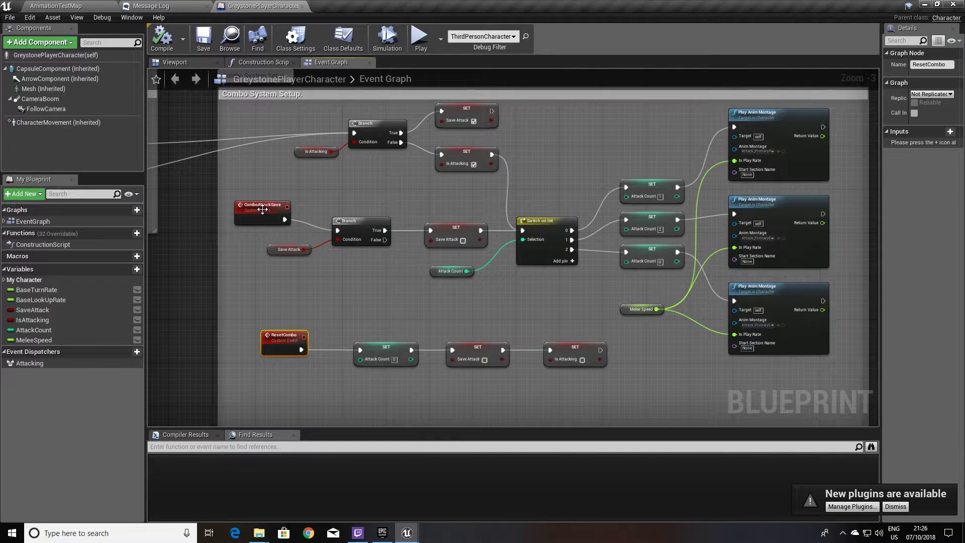
drag(261, 207, 282, 207)
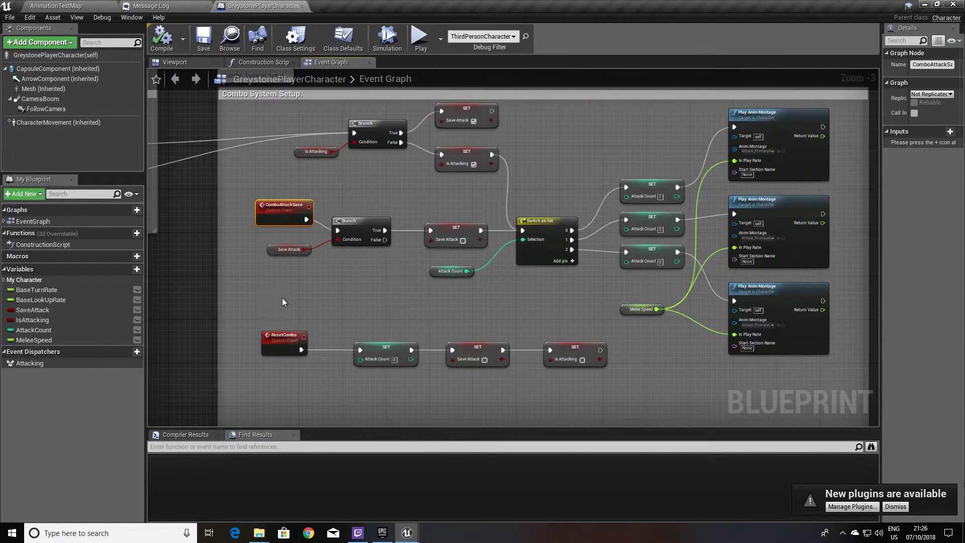
drag(280, 341, 273, 341)
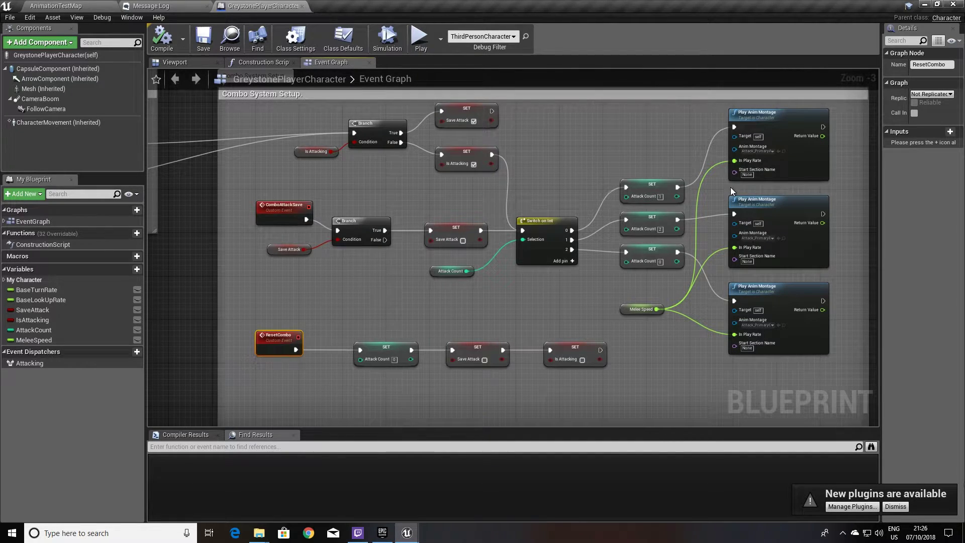
- Load Attack_PrimaryA_Montage, pause its preview and scrub the timeline to around frame 25
click(784, 151)
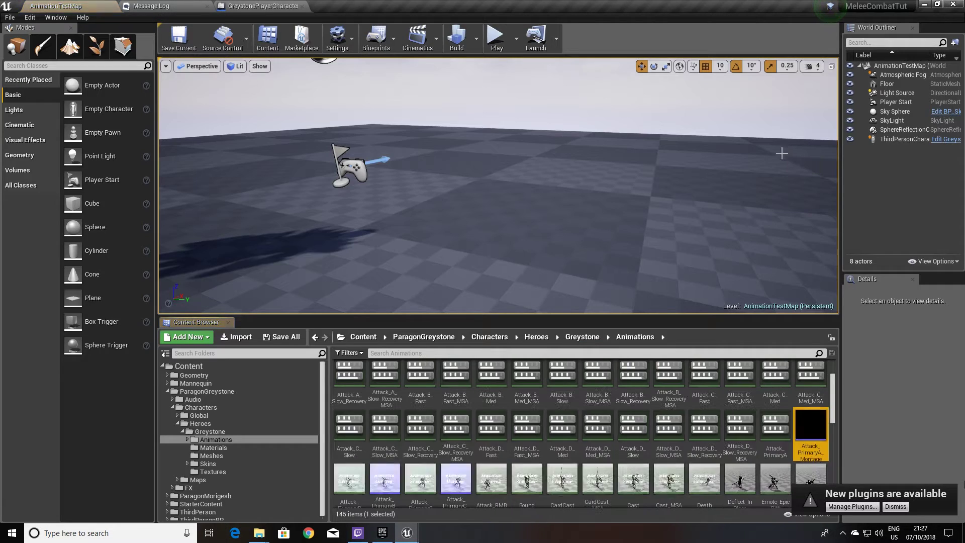
double_click(811, 423)
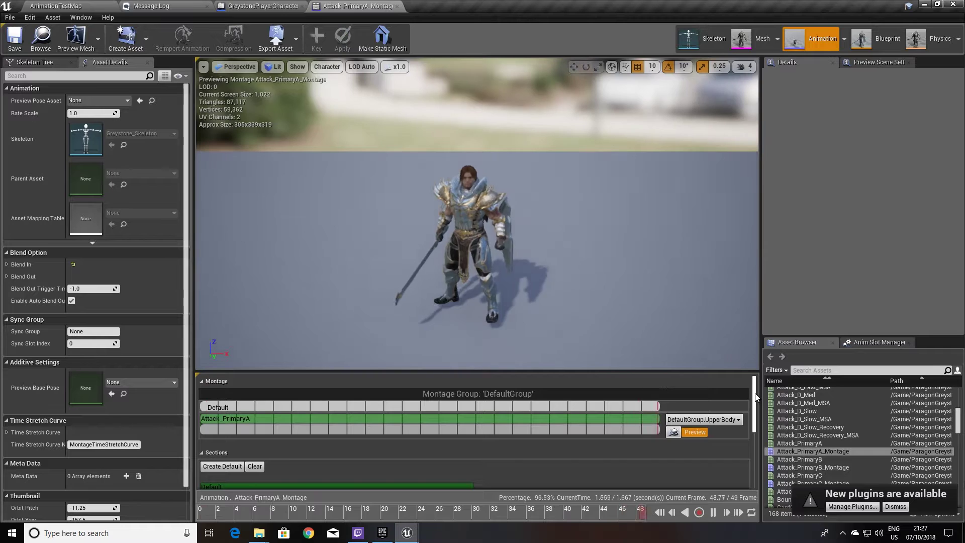
drag(755, 398, 753, 462)
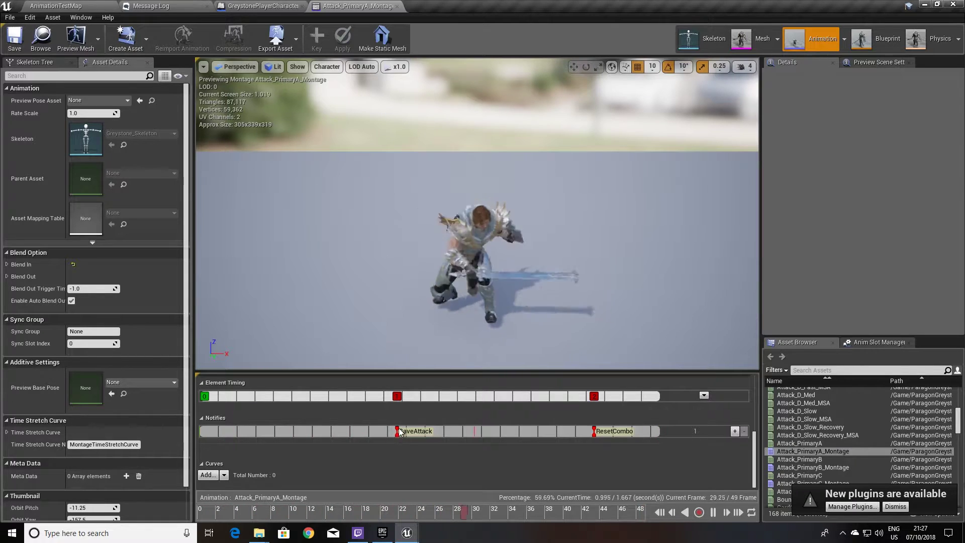
click(685, 513)
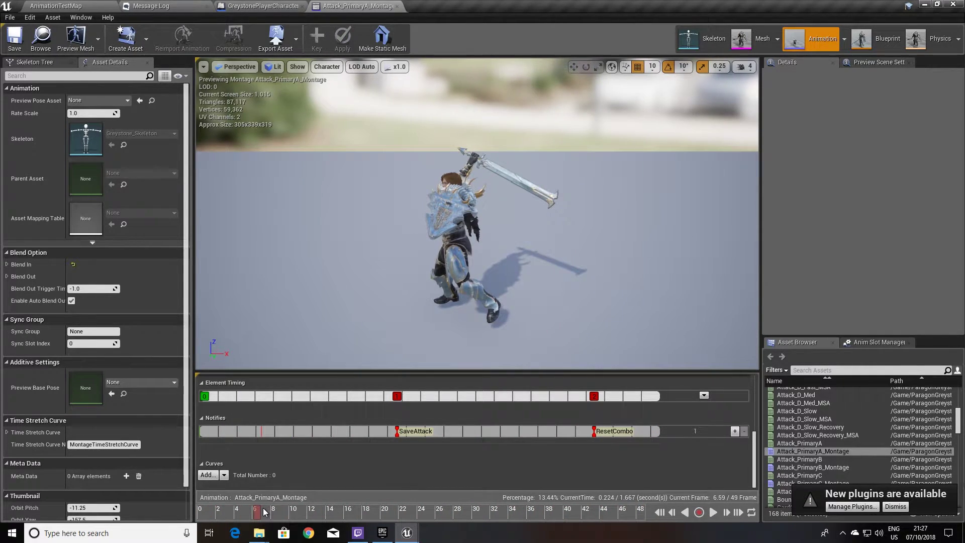
mouse_move(263, 512)
mouse_down()
mouse_move(218, 512)
mouse_move(294, 536)
mouse_move(358, 537)
mouse_up()
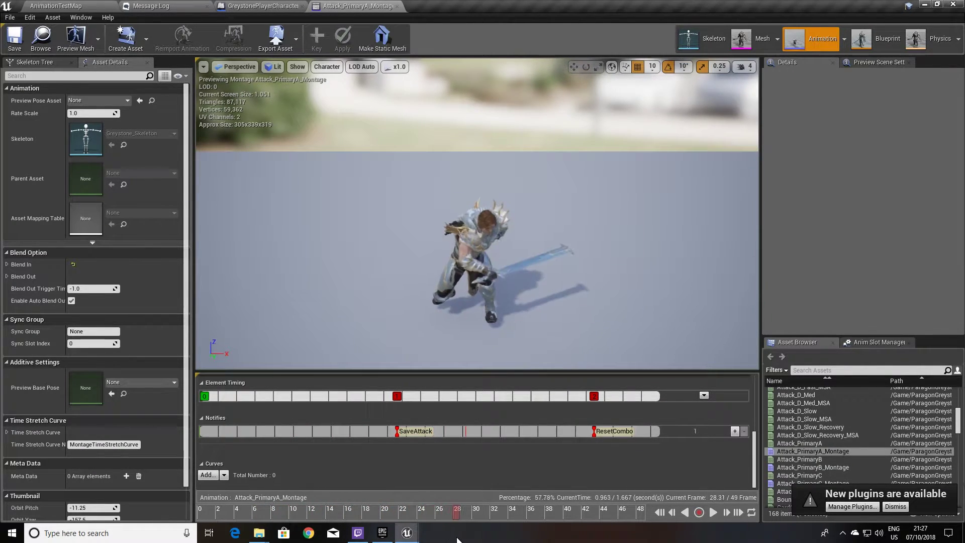
mouse_move(457, 540)
mouse_down()
mouse_move(431, 536)
mouse_move(432, 513)
mouse_move(587, 515)
mouse_move(547, 512)
mouse_up()
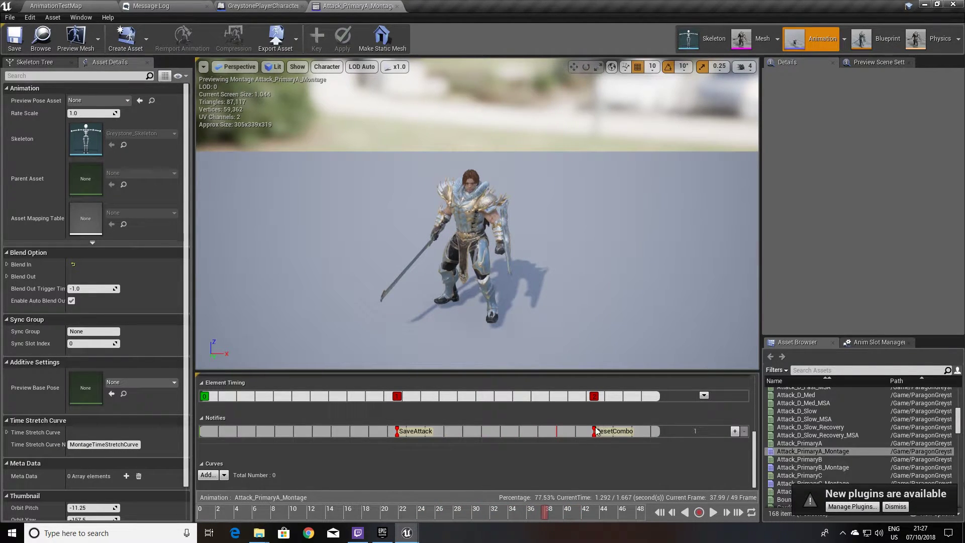
- Inspect the ResetCombo and SaveAttack notifies on the montage
click(398, 433)
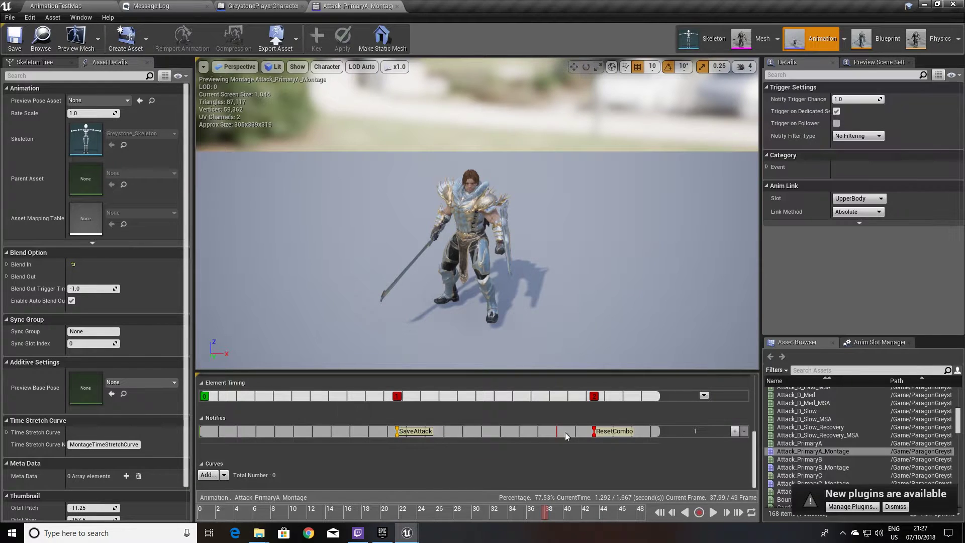
click(594, 433)
click(395, 432)
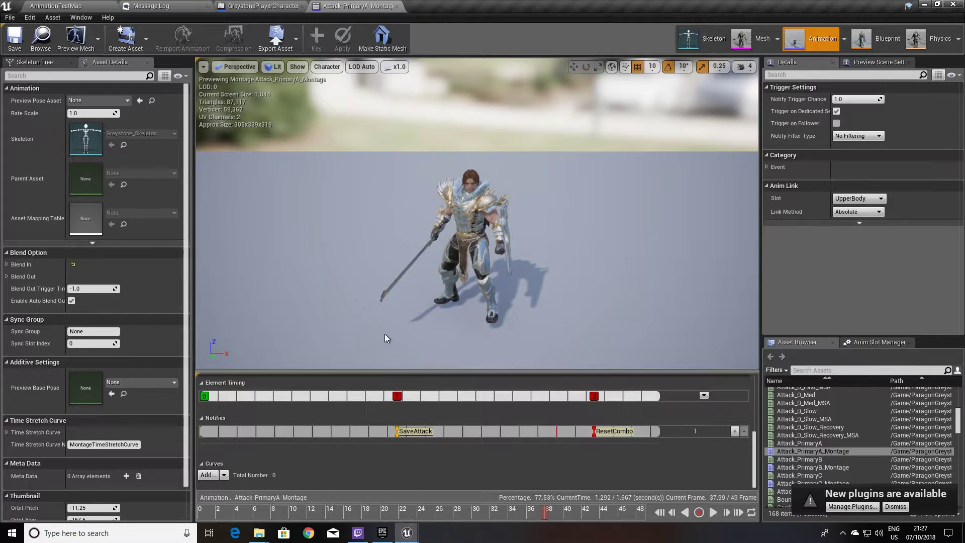
- Check the character's inherited Mesh component to read its anim class, then return to the level's assets
click(254, 8)
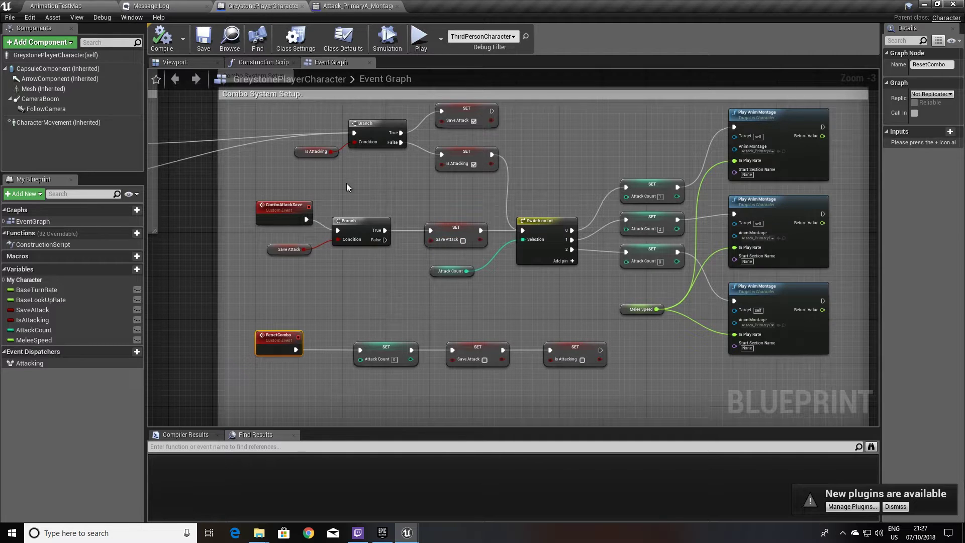
scroll(429, 199, down, 2)
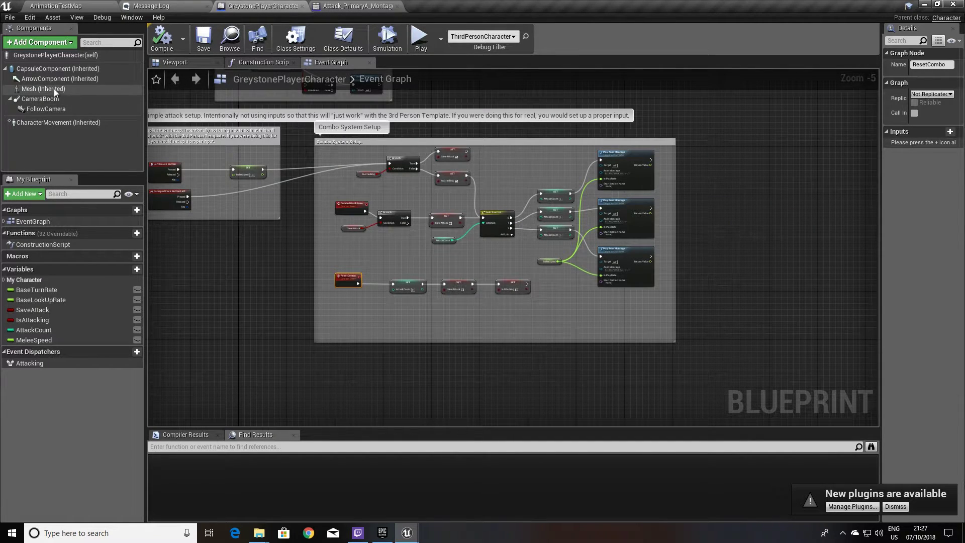
click(37, 88)
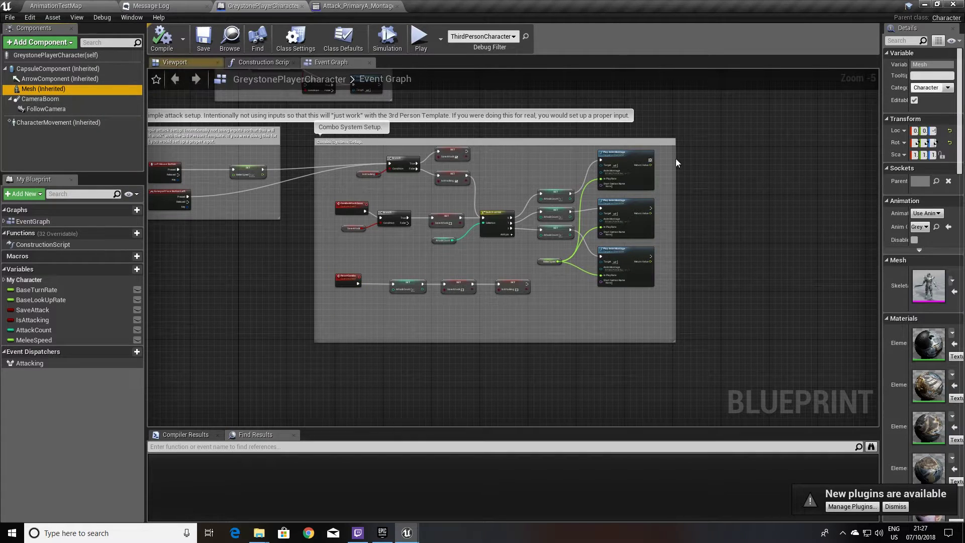
drag(881, 141, 686, 241)
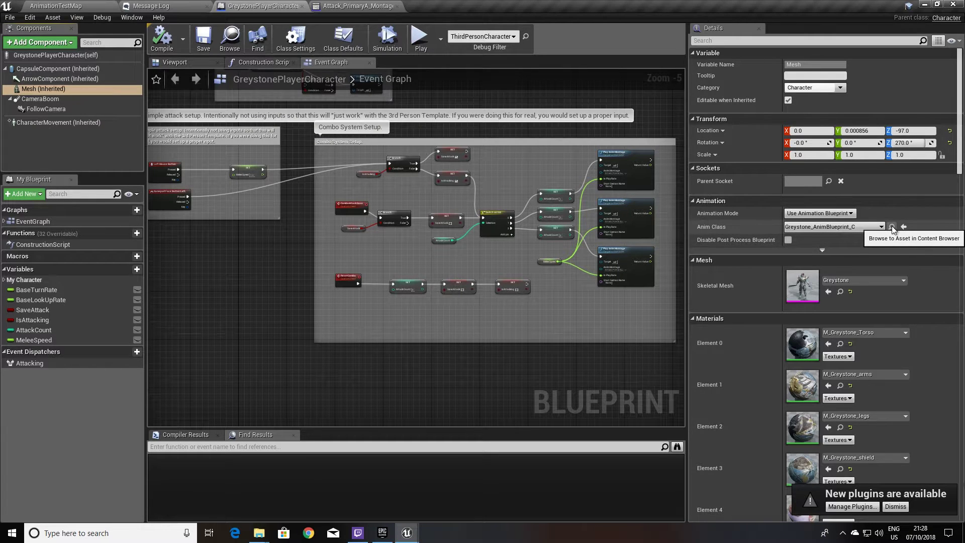
click(892, 226)
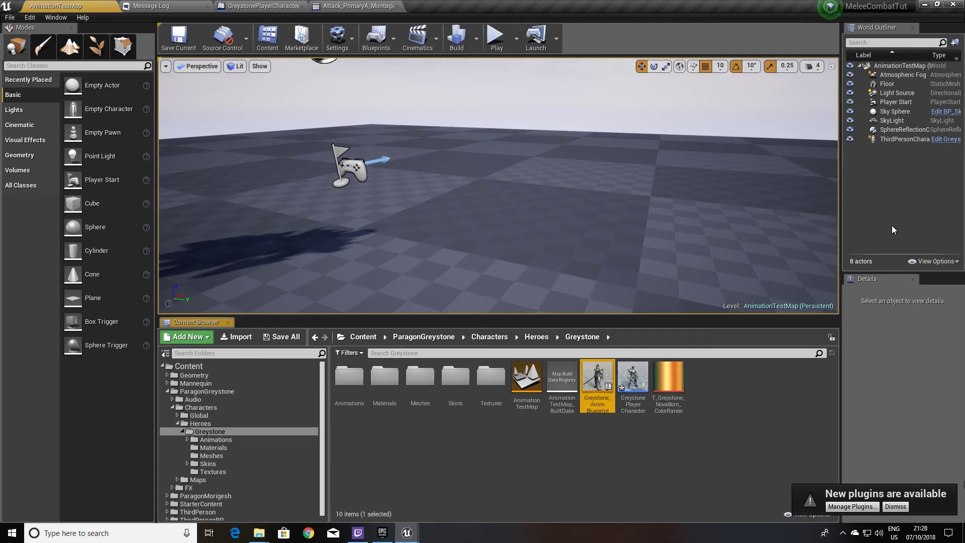
- Review Greystone_AnimBlueprint's Locomotion state machine and its Event Graph combo notify handling
double_click(601, 379)
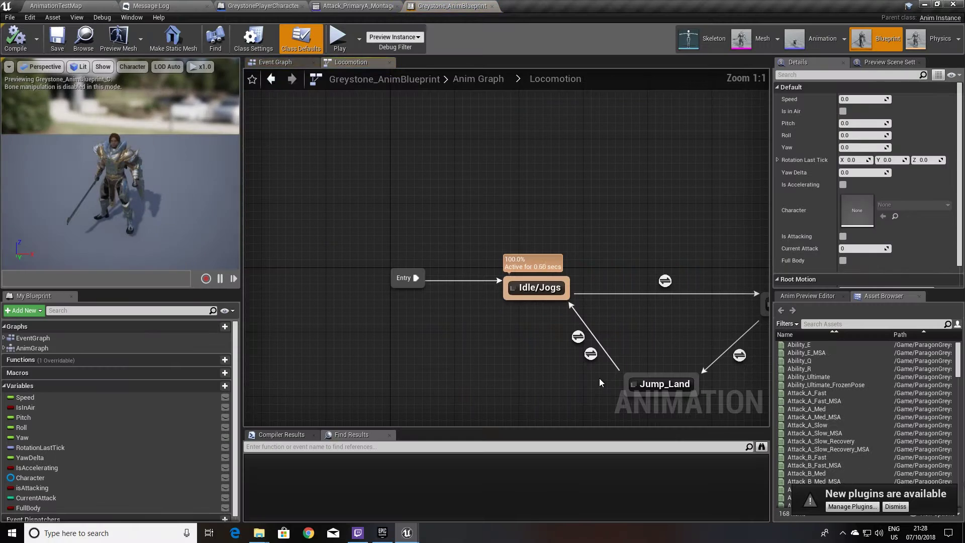
scroll(500, 342, down, 1)
right_drag(478, 344, 411, 284)
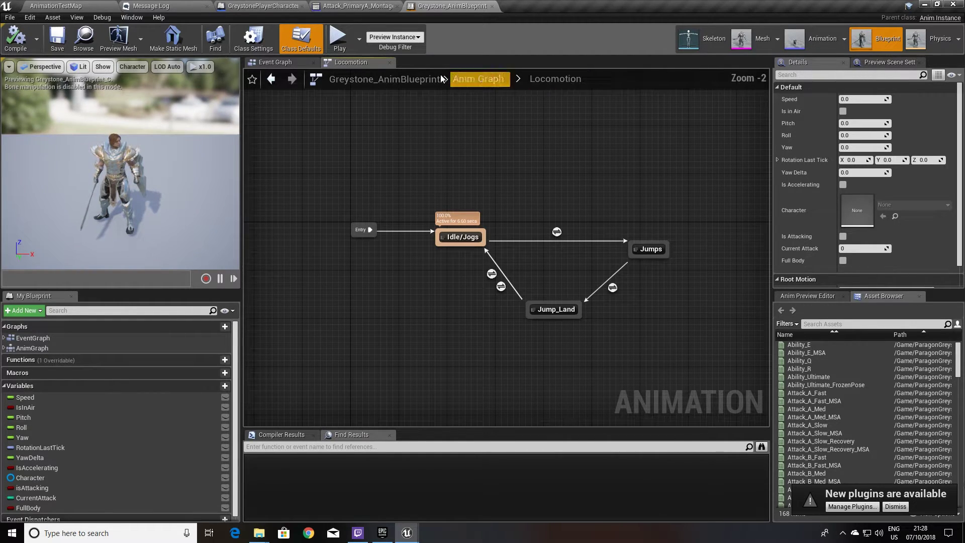
click(277, 61)
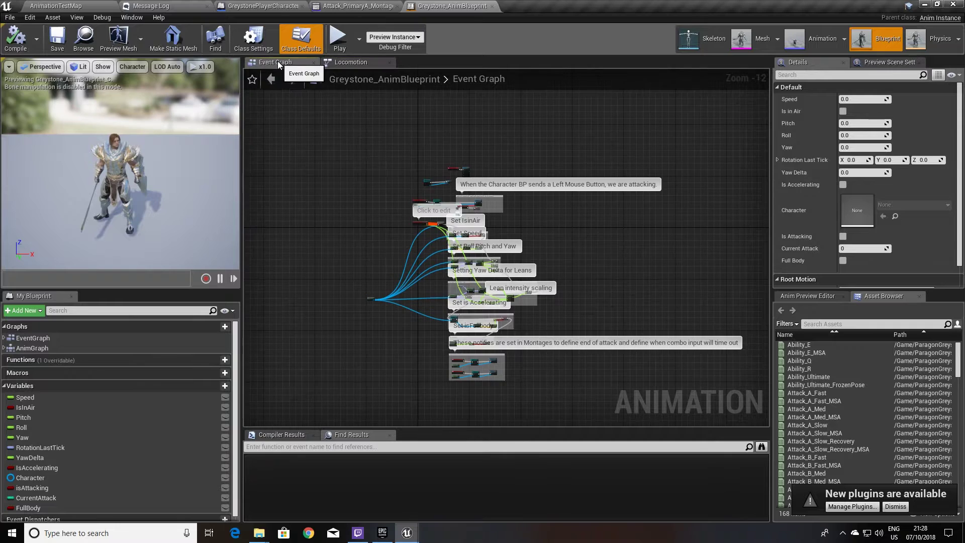
scroll(429, 343, up, 5)
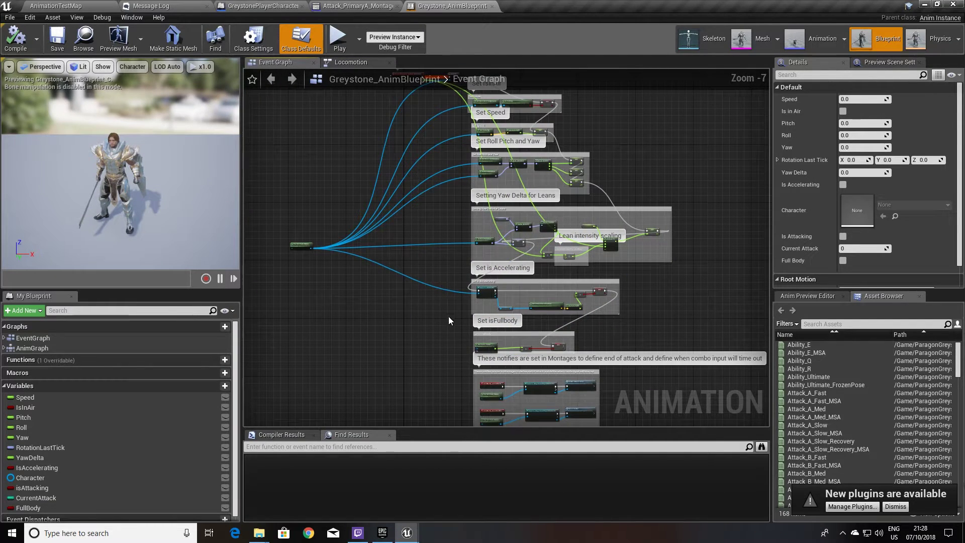
right_drag(449, 320, 377, 287)
scroll(377, 287, up, 2)
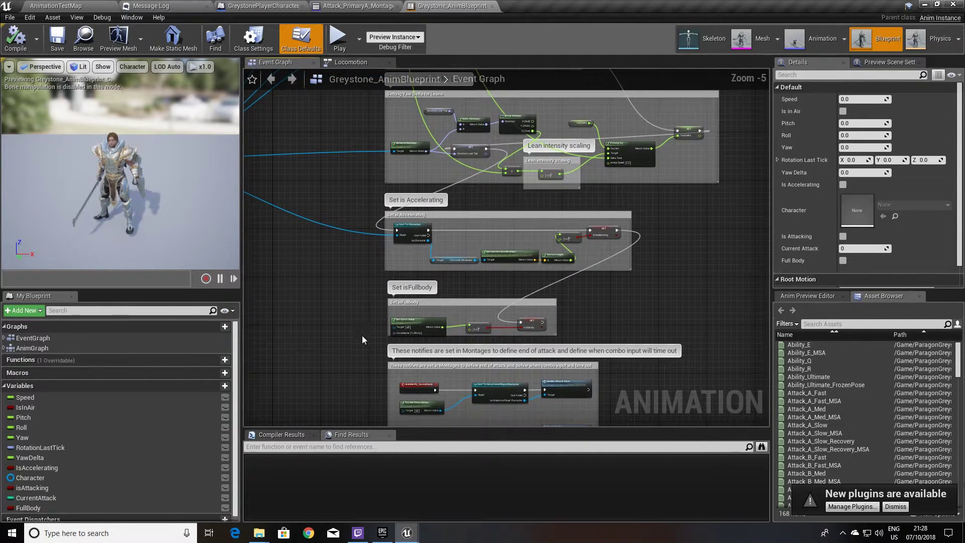
right_drag(362, 336, 378, 207)
scroll(390, 256, up, 2)
right_drag(391, 256, 329, 259)
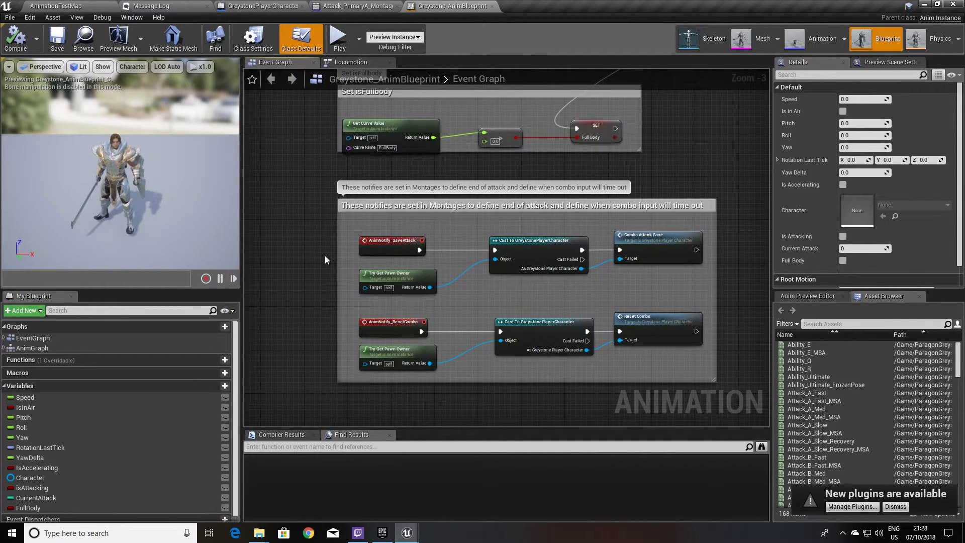
scroll(325, 260, up, 1)
right_drag(326, 259, 318, 231)
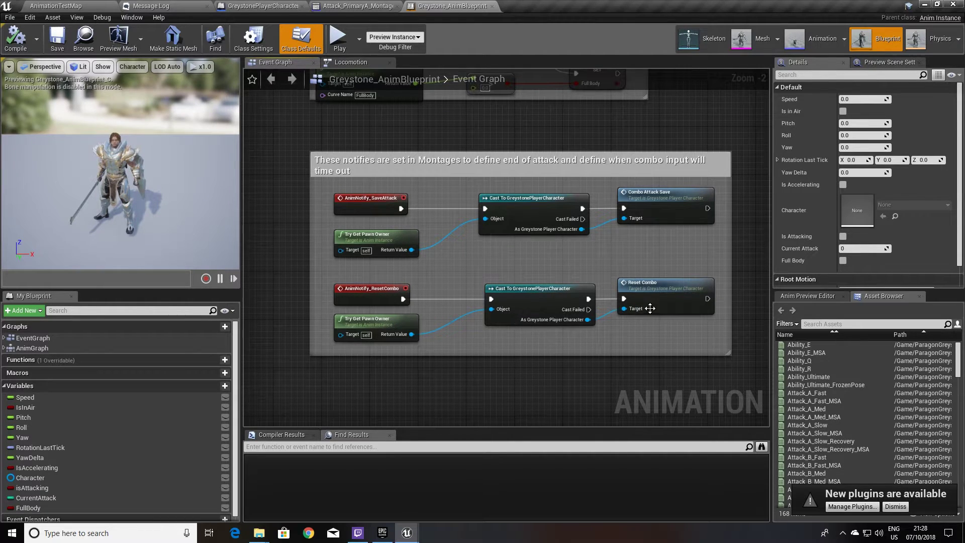
scroll(575, 242, down, 1)
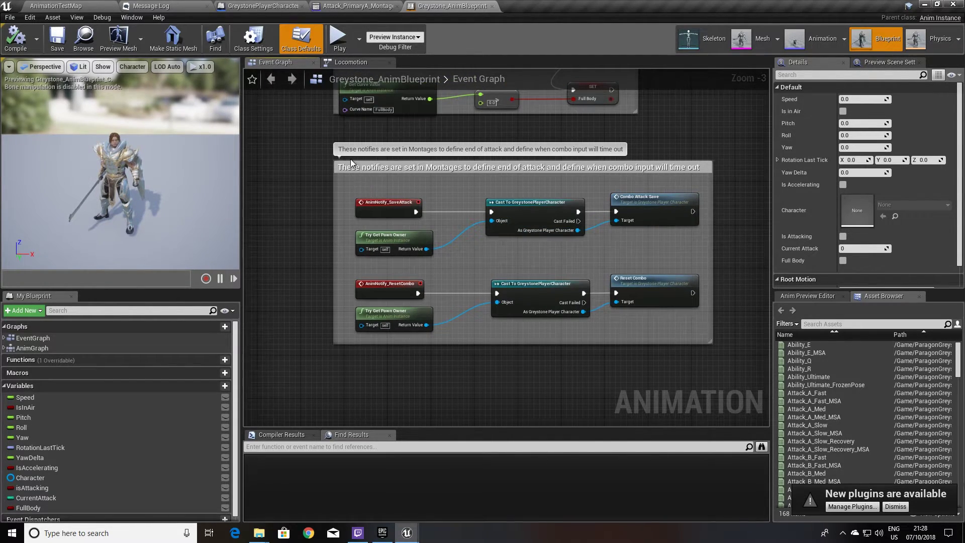
scroll(303, 172, down, 1)
right_drag(301, 172, 338, 233)
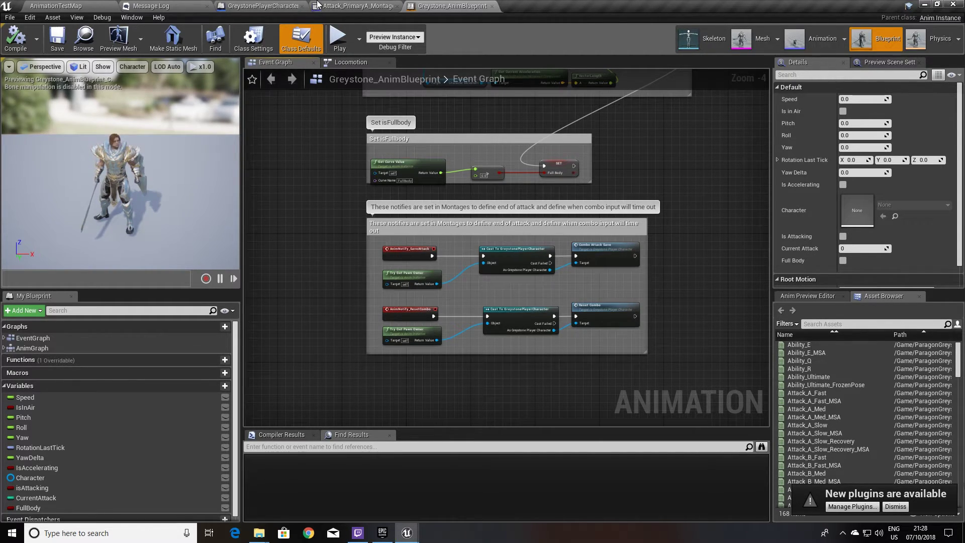
- Glance at the montage editor and bring the GreystonePlayerCharacter graph back in front
click(335, 6)
click(264, 6)
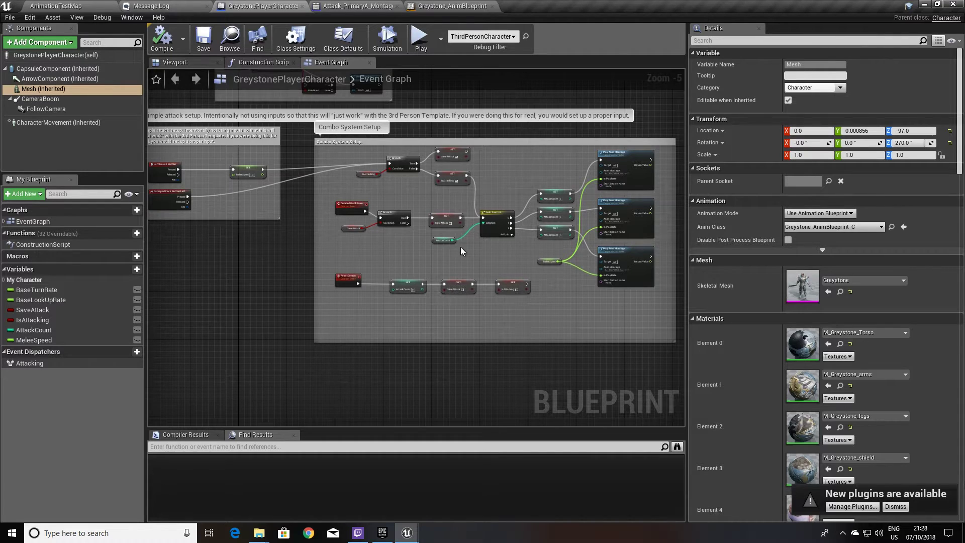
scroll(460, 247, up, 1)
- Recenter the combo system nodes, then return to the AnimationTestMap level
right_drag(499, 245, 382, 224)
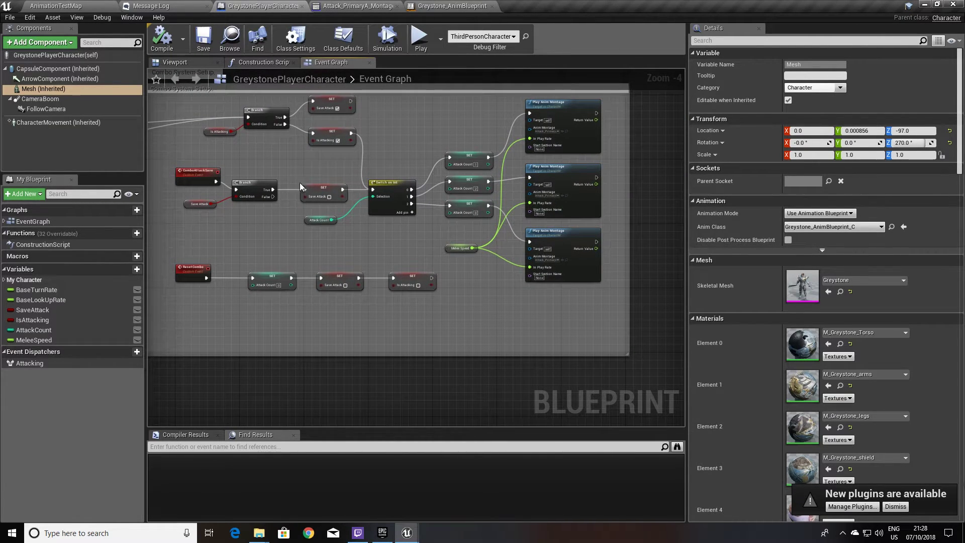
scroll(314, 197, down, 1)
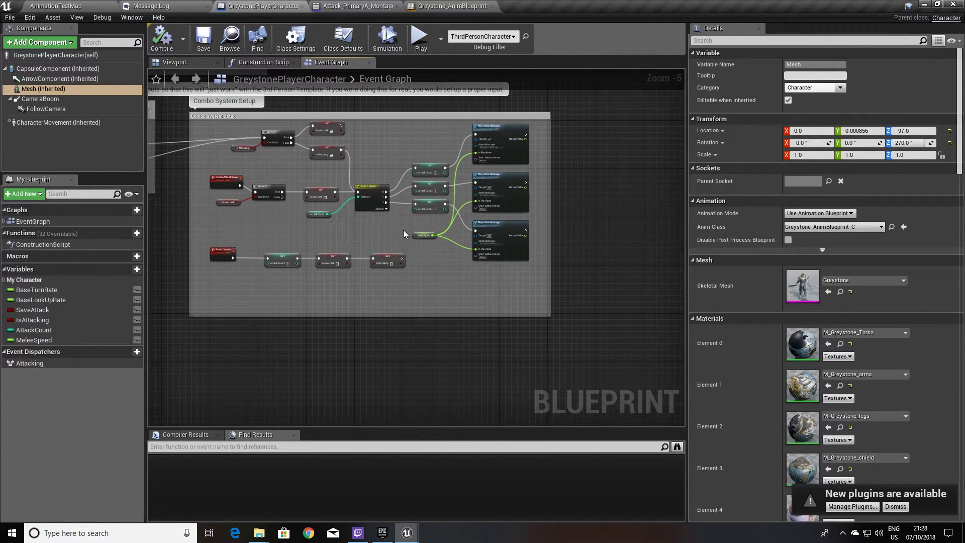
right_drag(368, 223, 370, 252)
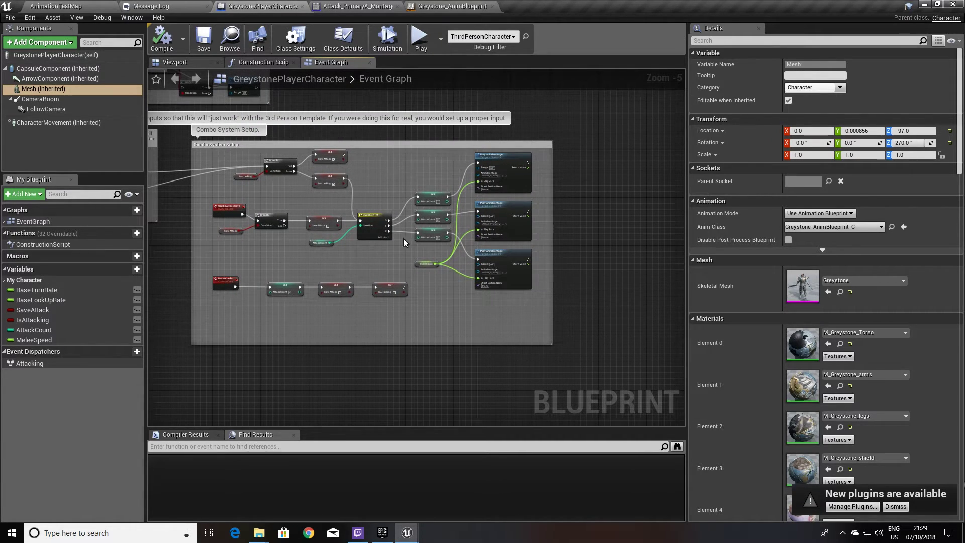
click(68, 8)
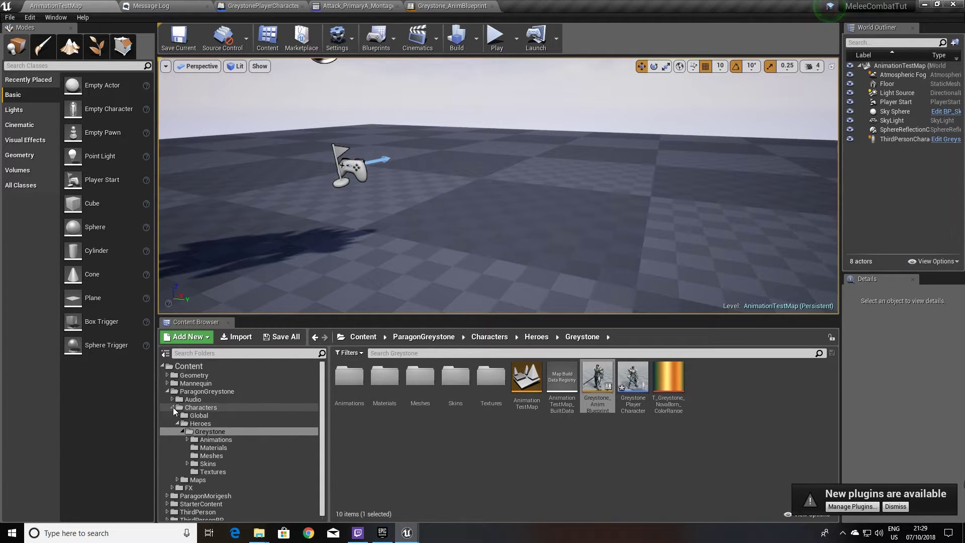
- Browse the ParagonMorigesh content folder and its Characters subfolder in the Content Browser
click(173, 408)
click(173, 426)
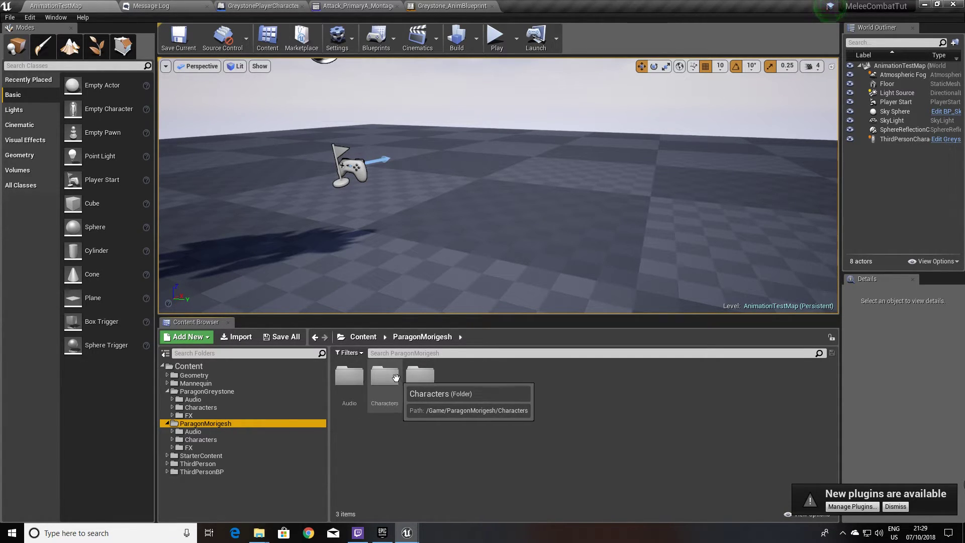
double_click(393, 378)
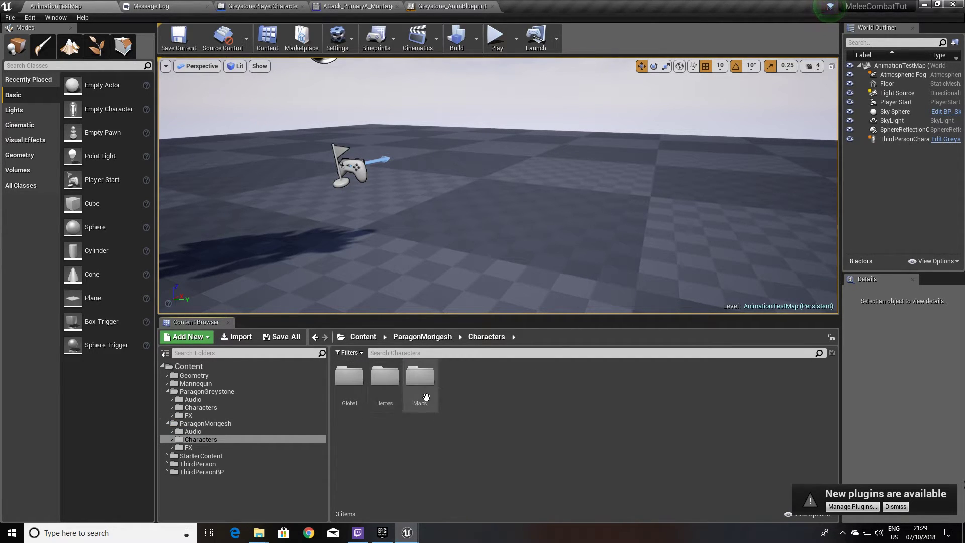
click(205, 424)
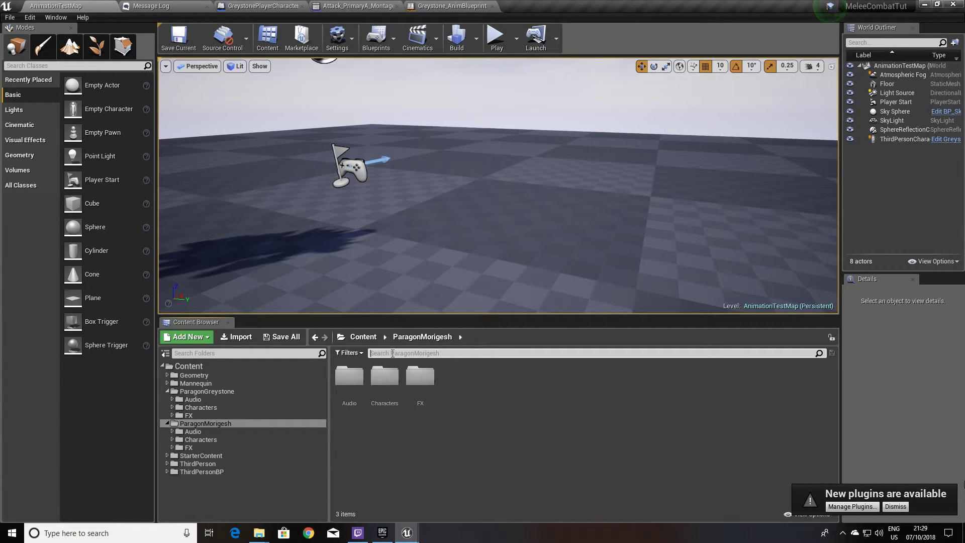
text(hit)
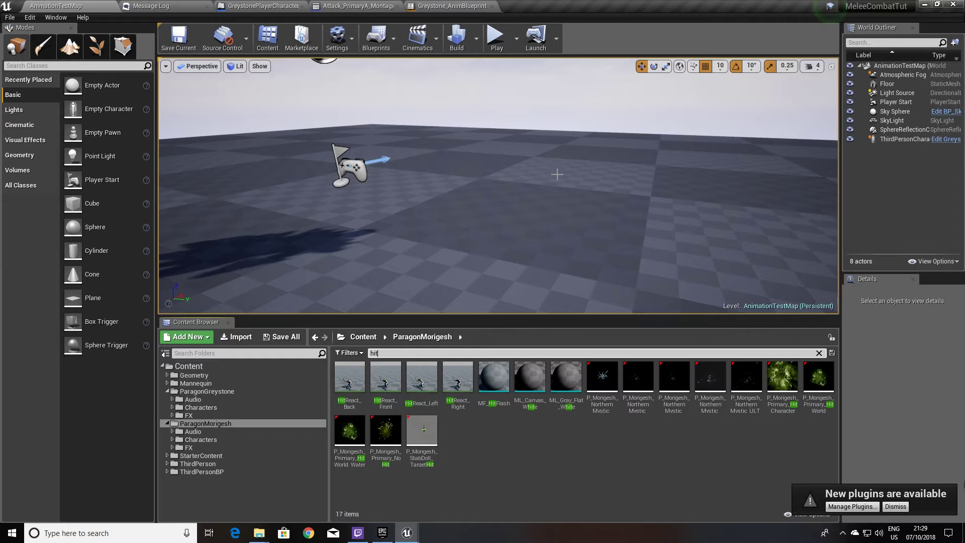
- Place the HitReact_Back and HitReact_Front Morigesh animations on open floor in the level
mouse_move(468, 226)
right_down()
mouse_move(499, 249)
mouse_move(528, 227)
right_up()
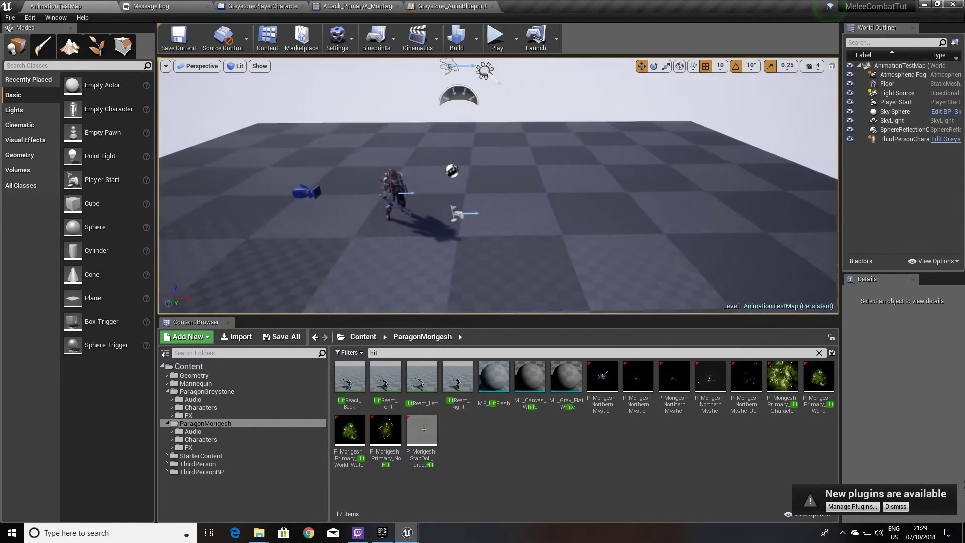
right_drag(562, 181, 562, 182)
click(364, 373)
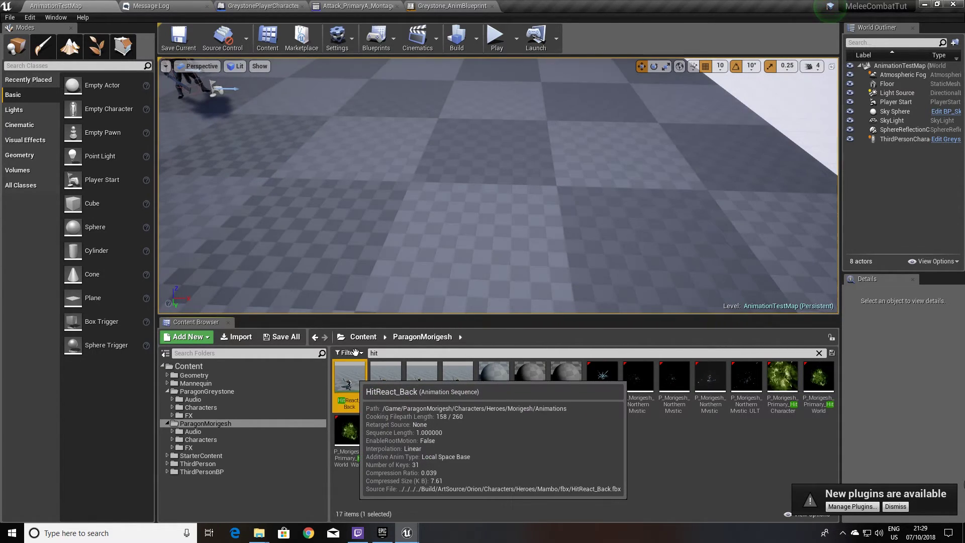
drag(342, 222, 342, 222)
click(389, 380)
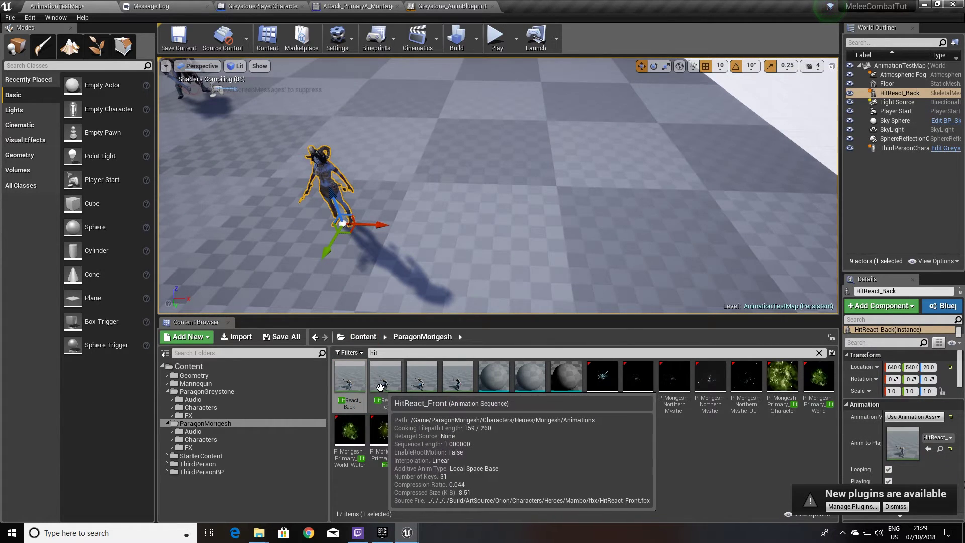
drag(389, 379, 450, 246)
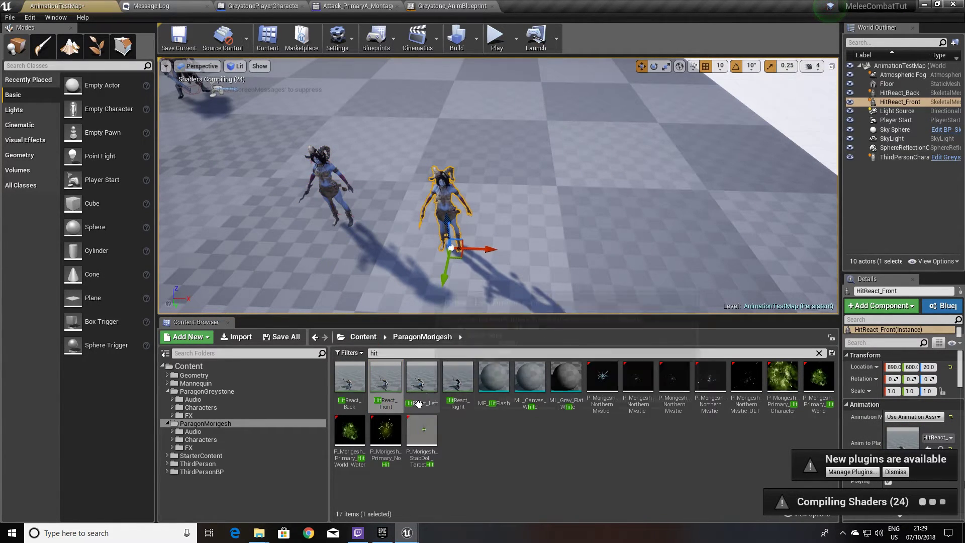
- Place HitReact_Left and HitReact_Right beside them to complete the row of four
click(435, 379)
drag(435, 379, 588, 245)
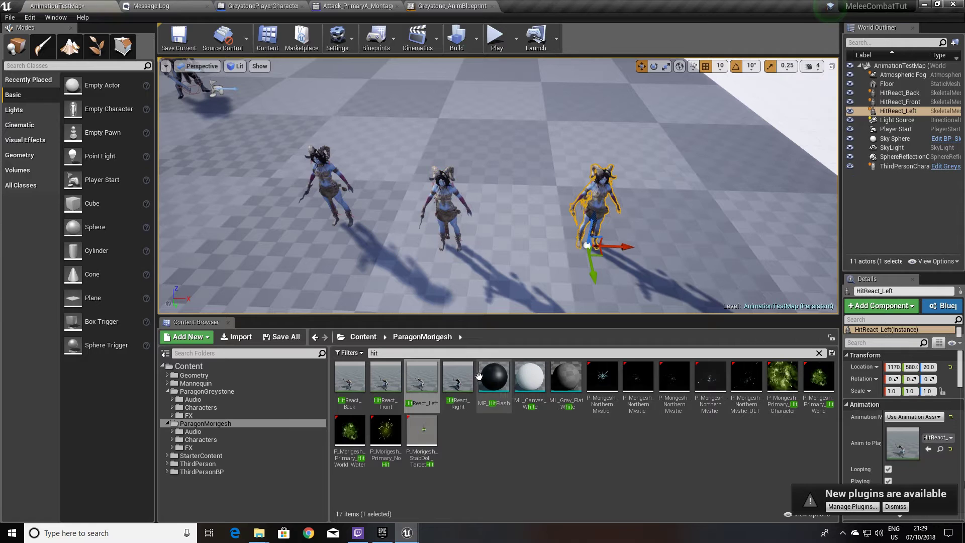
click(456, 388)
drag(457, 388, 667, 237)
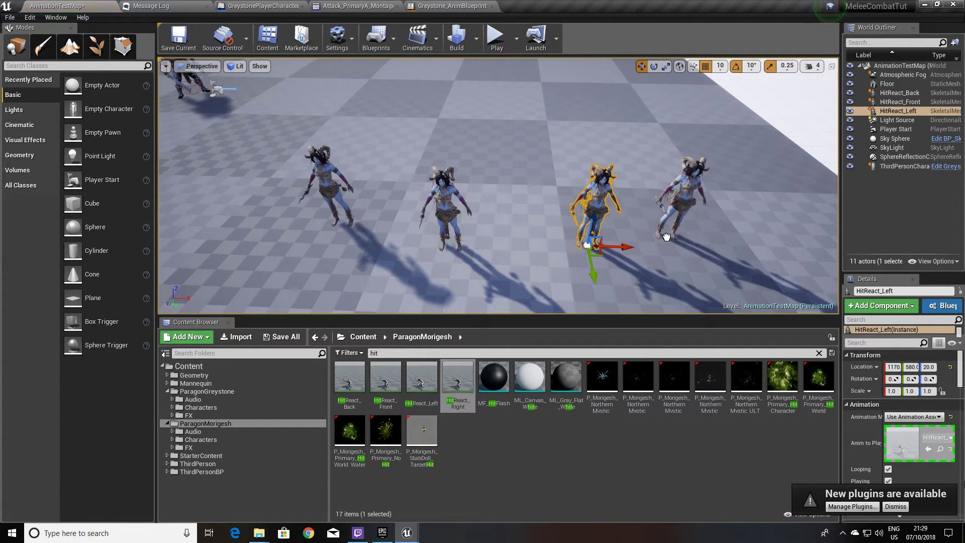
- Play the level and run Greystone at the Morigesh figures, chaining sword swings and turning back
click(497, 39)
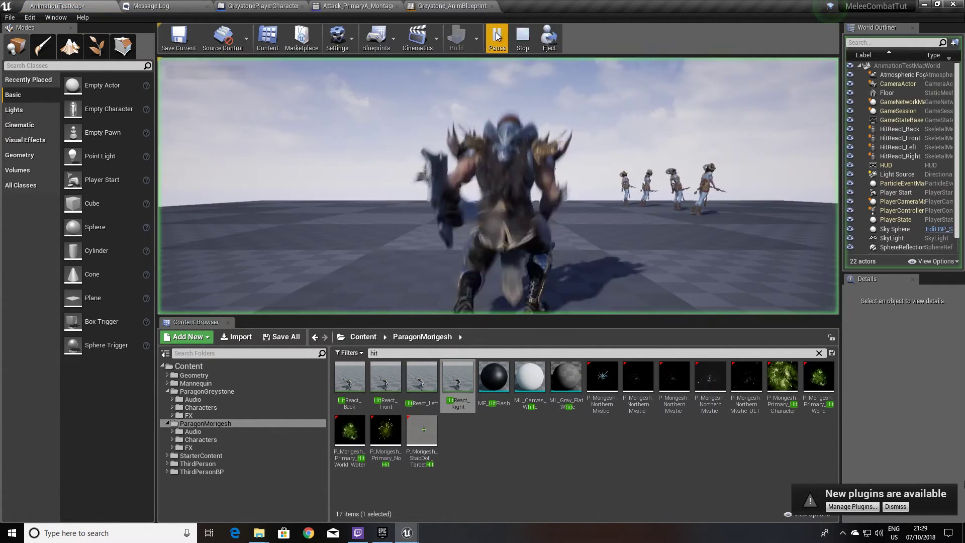
key(w)
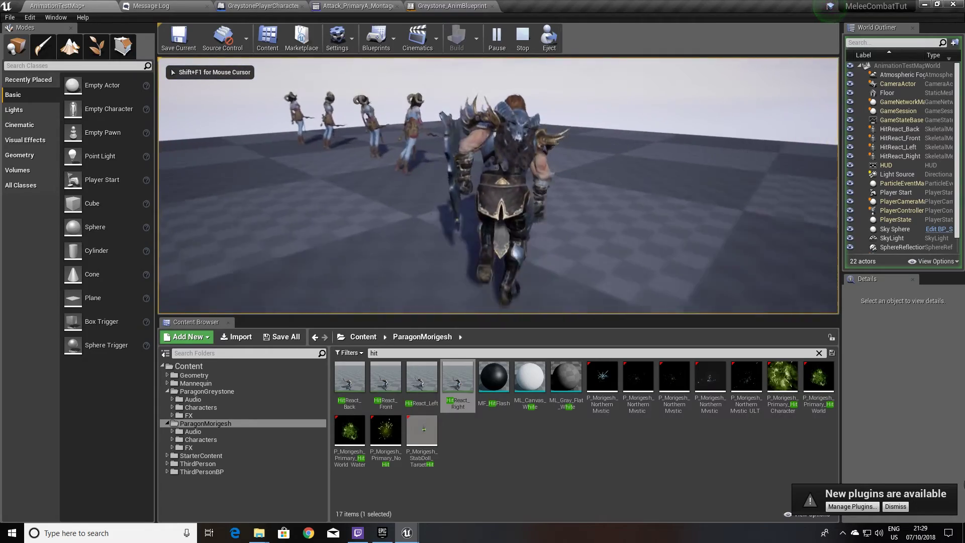
key(w)
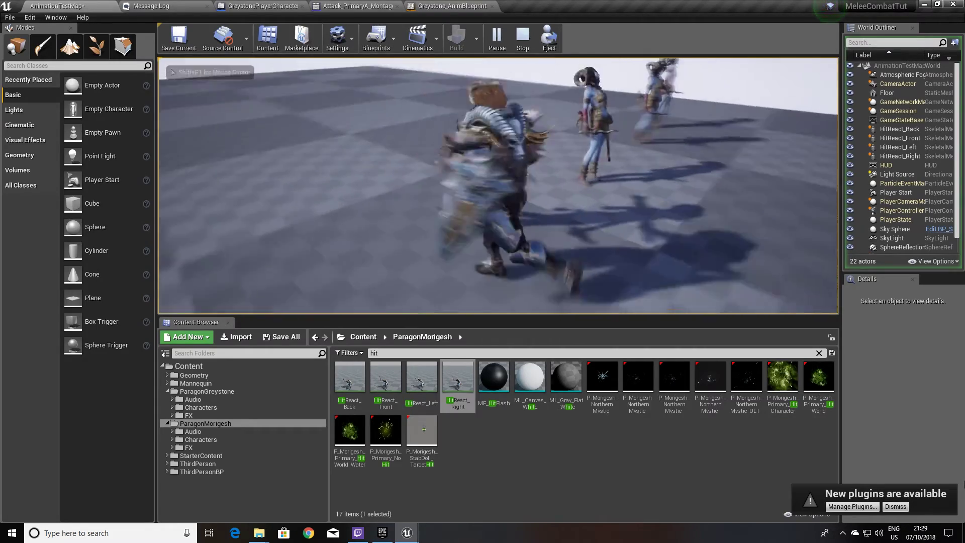
key(w)
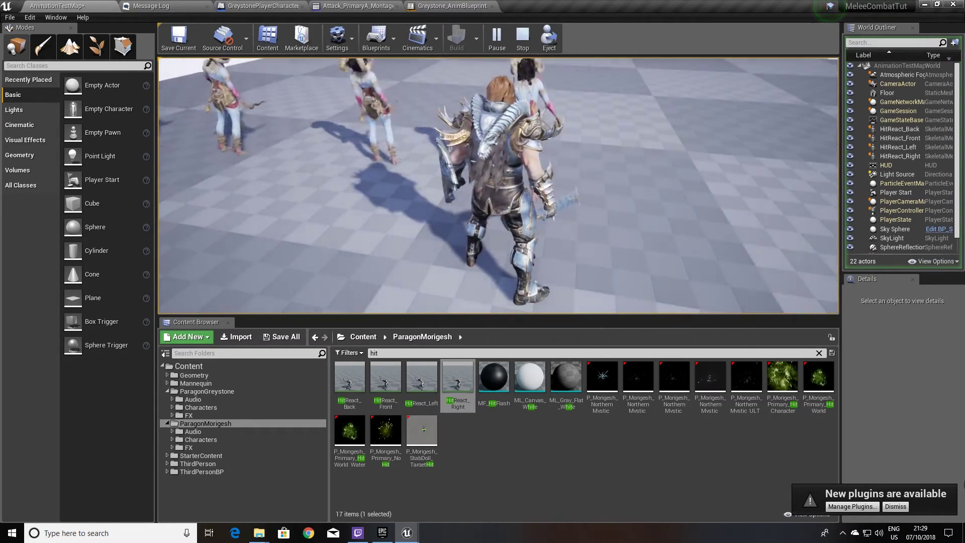
key(w)
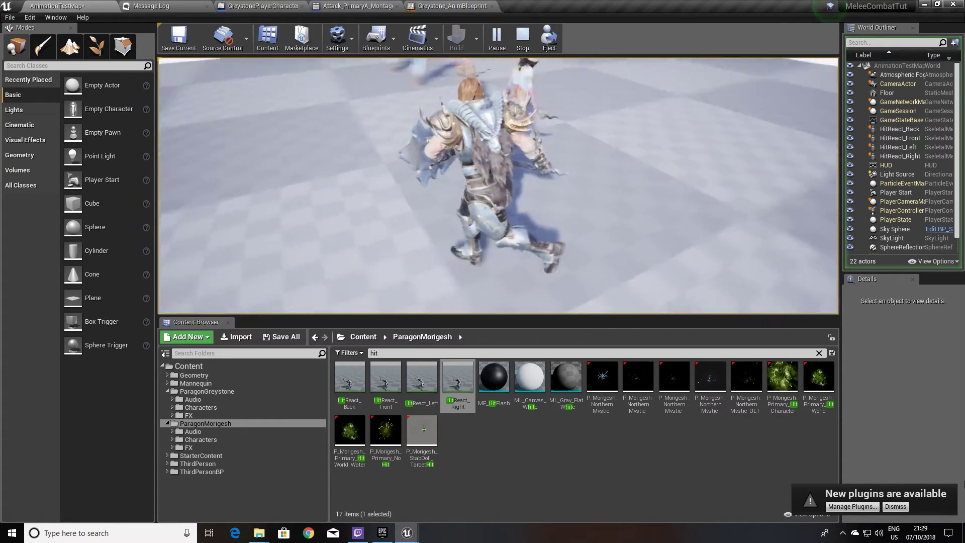
key(w)
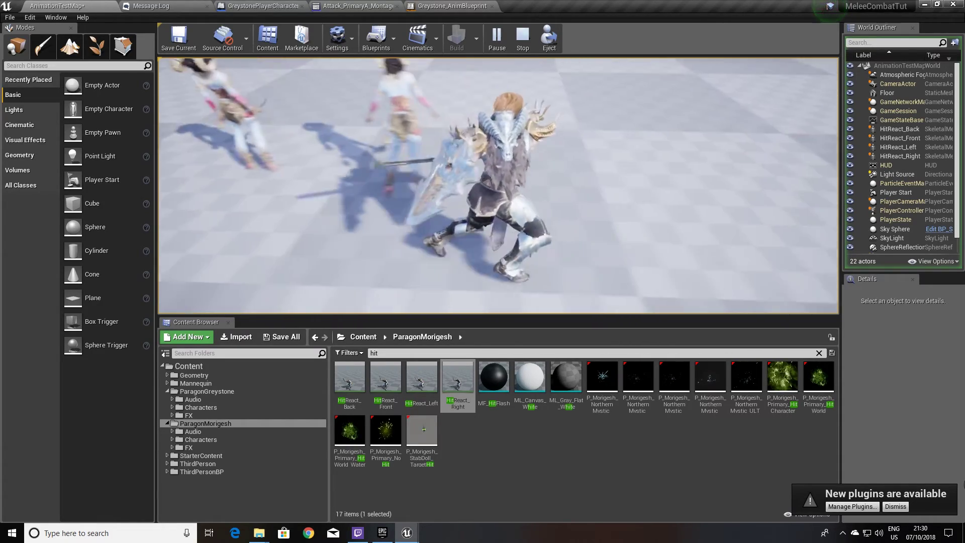
key(s)
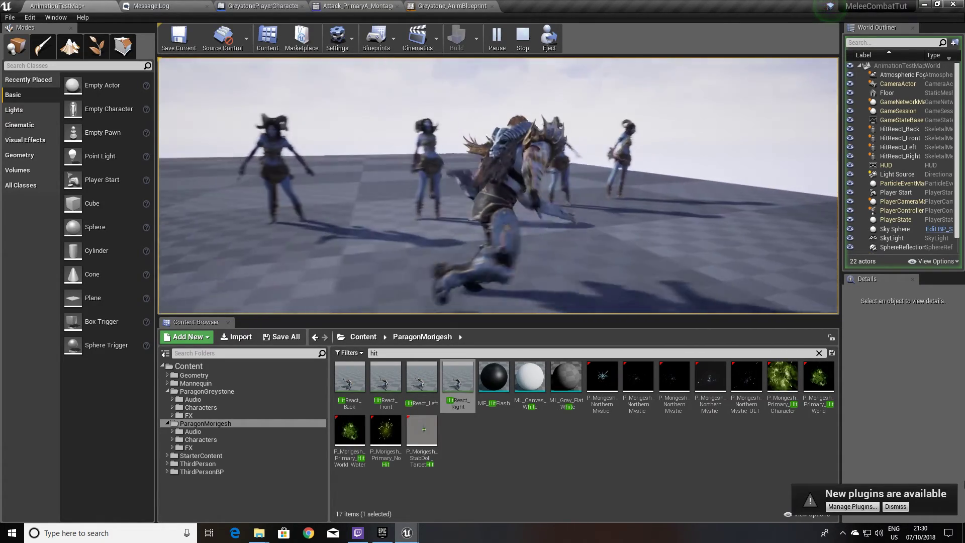